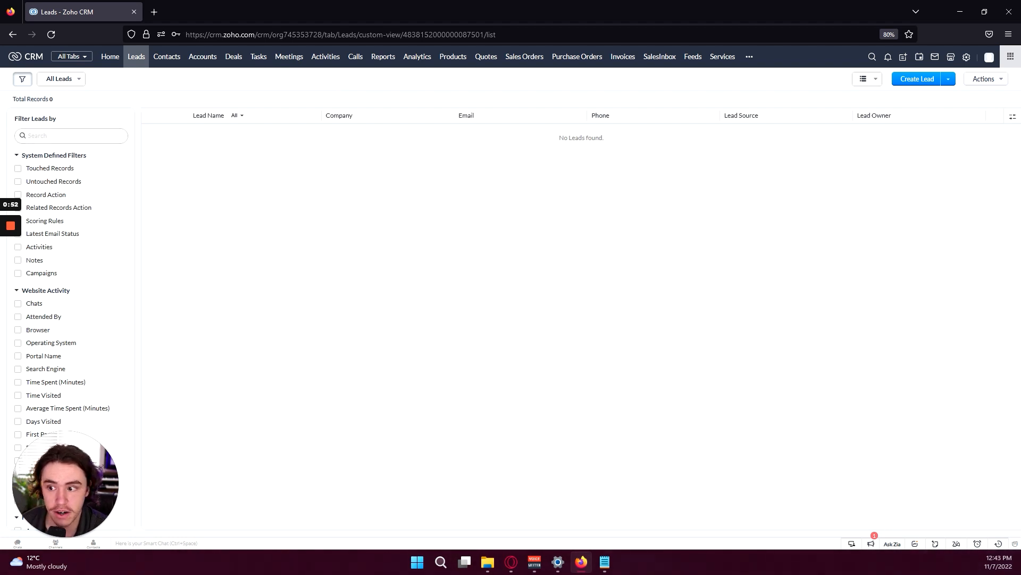
From the empty Leads list, bring up a blank Create Lead form
left_click_drag(56, 118, 37, 118)
left_click(52, 119)
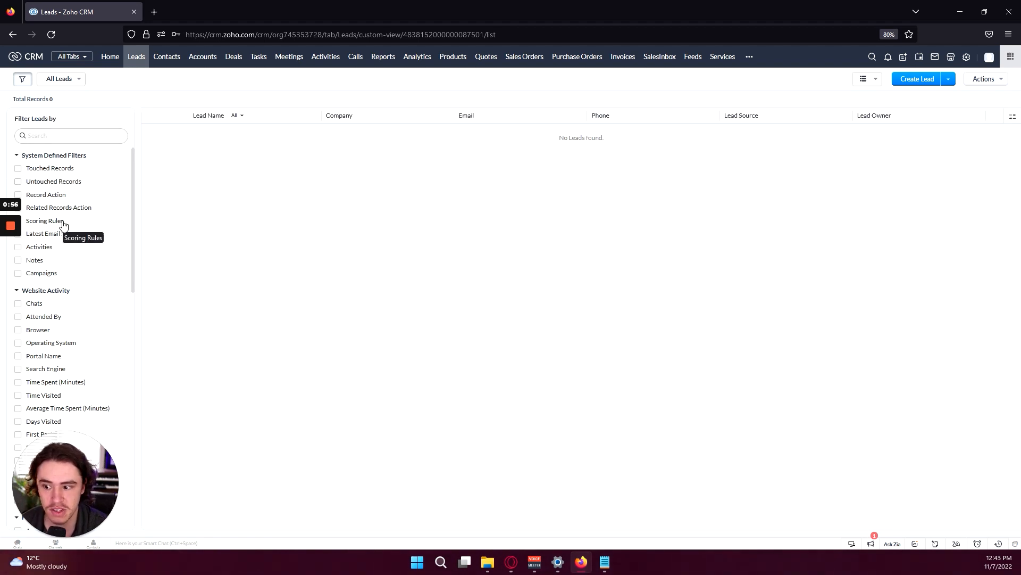
scroll(71, 282, "down", 4)
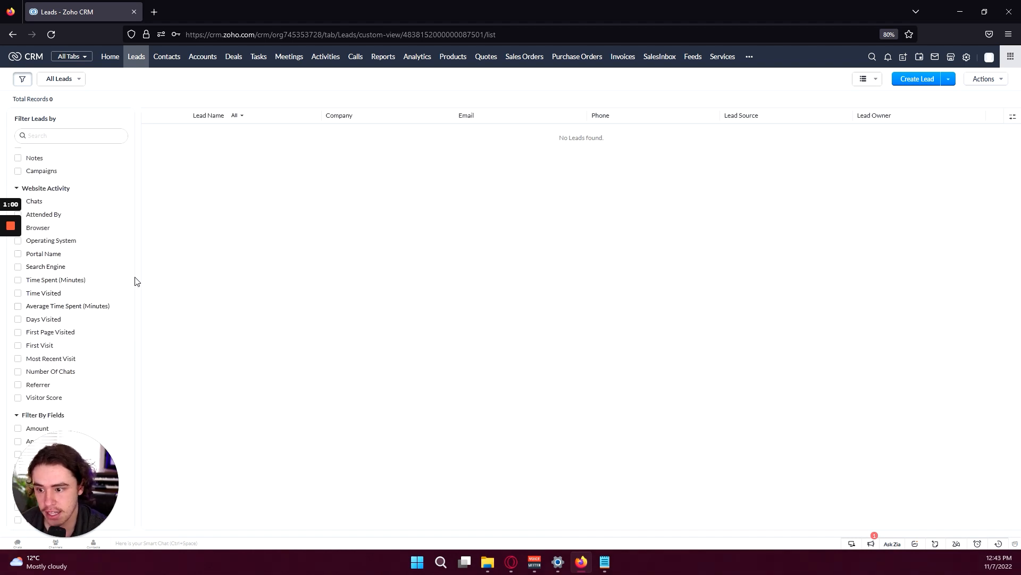
left_click_drag(132, 277, 131, 152)
scroll(132, 197, "up", 4)
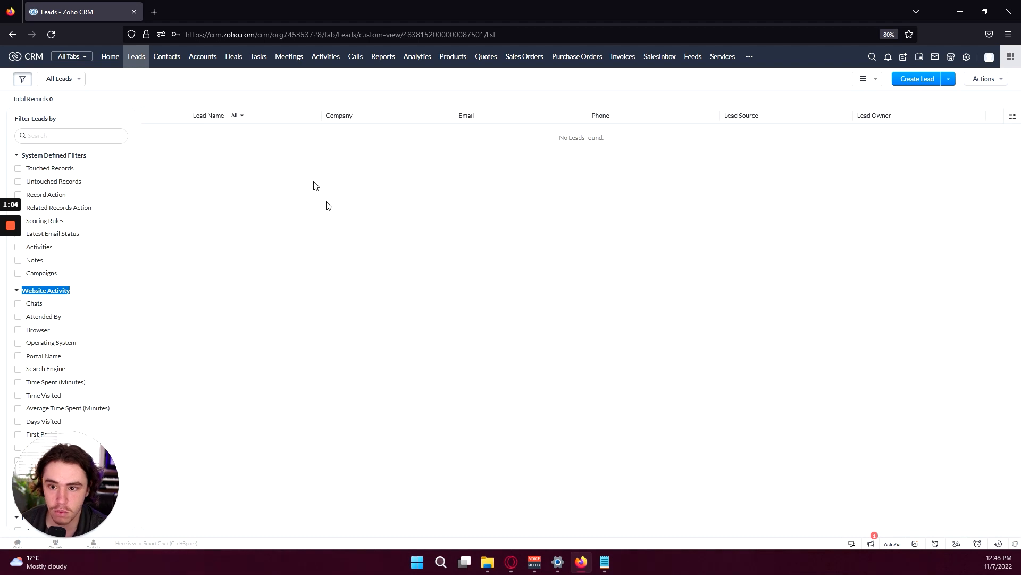
left_click(920, 79)
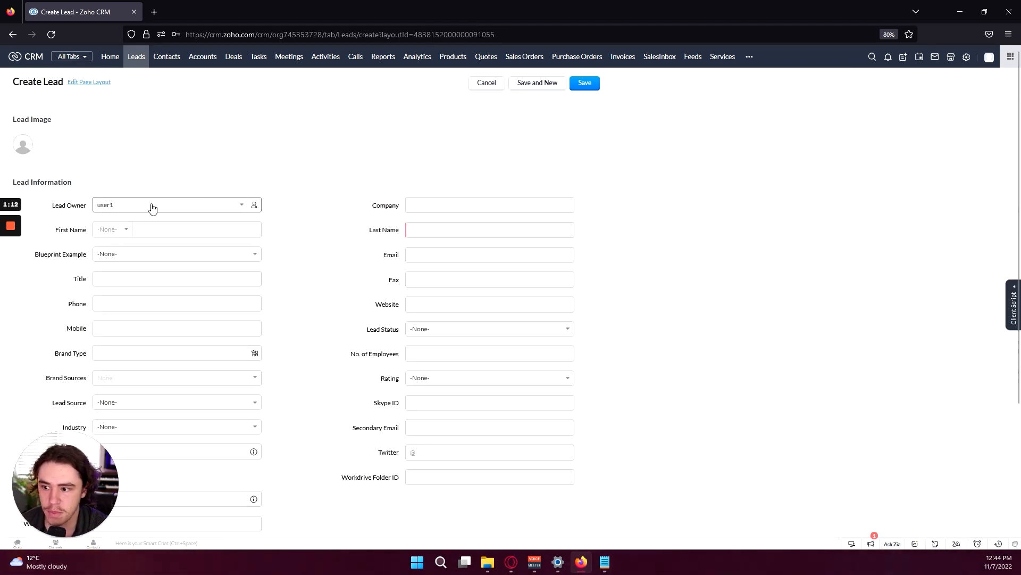
Enter company Clientric and the lead's first and last name, and set Blueprint Example to Qualified
type("Clientric")
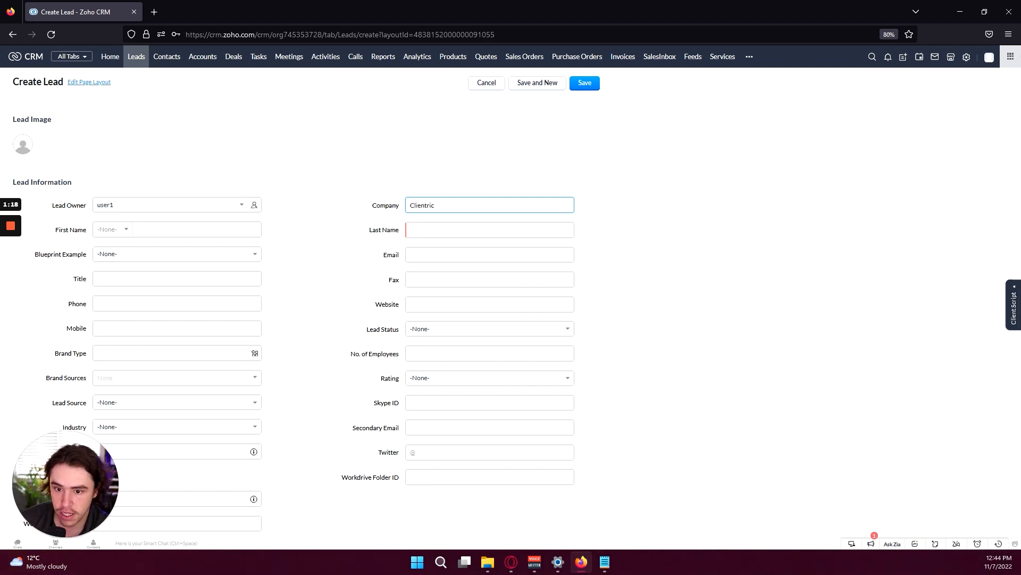
key("Tab")
key("Tab")
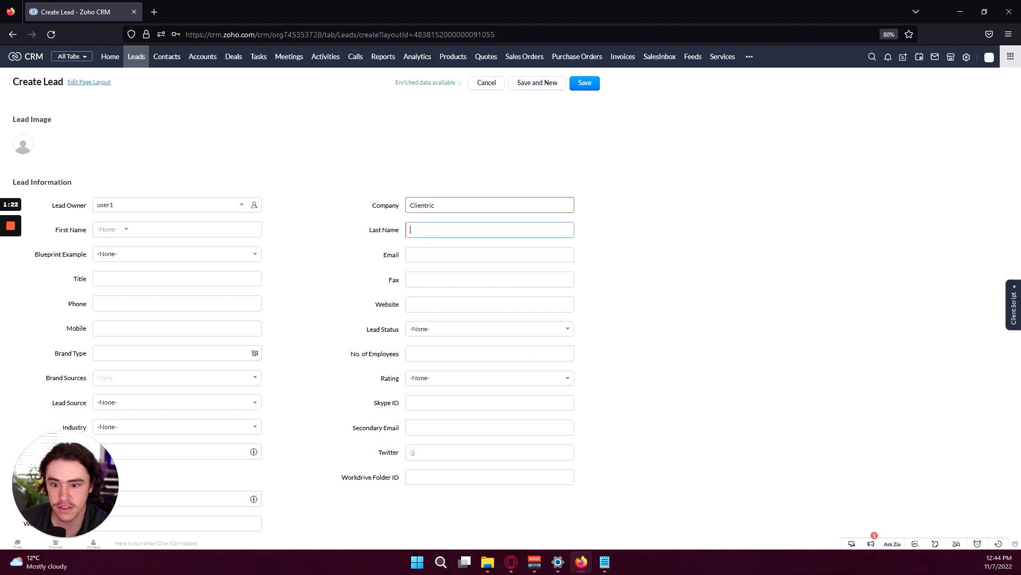
key("Tab")
key("Tab")
key("Tab")
key("Tab")
left_click(180, 230)
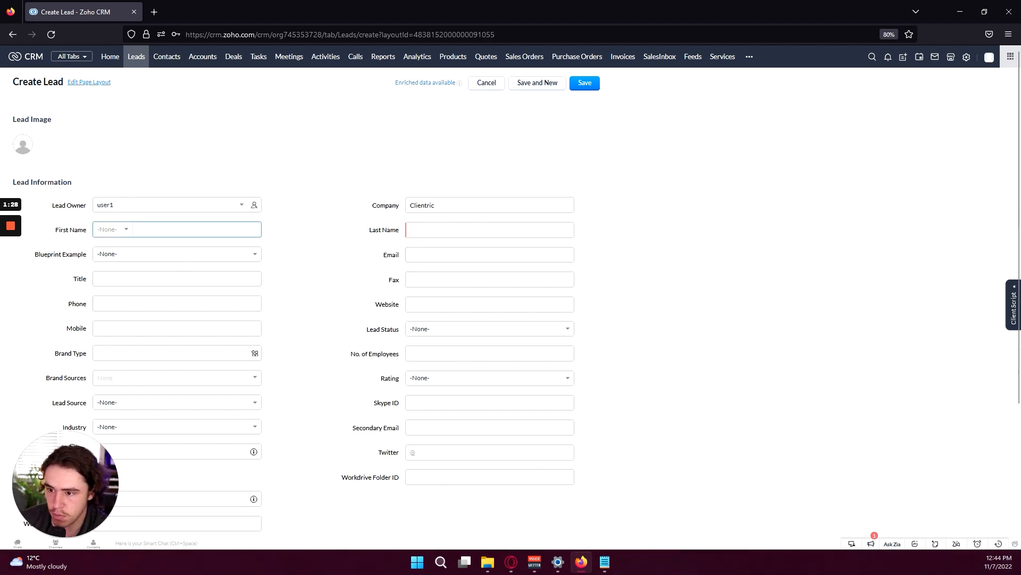
type("Joe")
key("Tab")
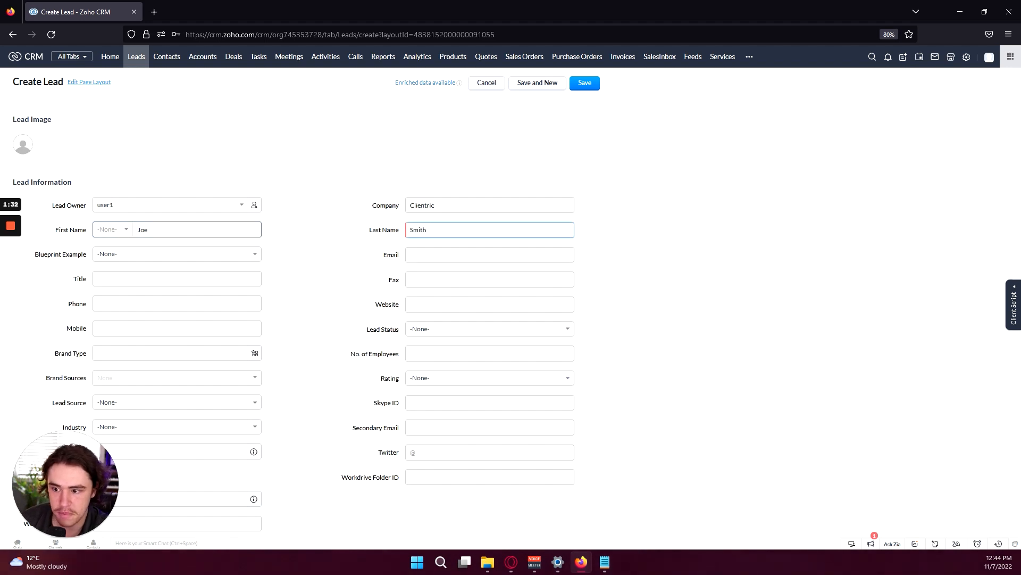
key("Tab")
key("Down")
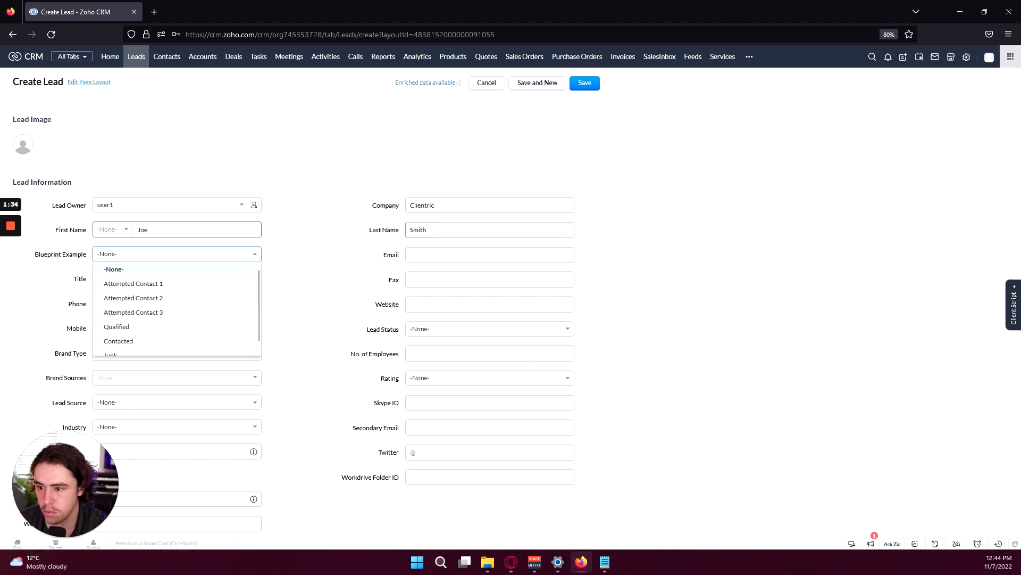
scroll(182, 302, "down", 1)
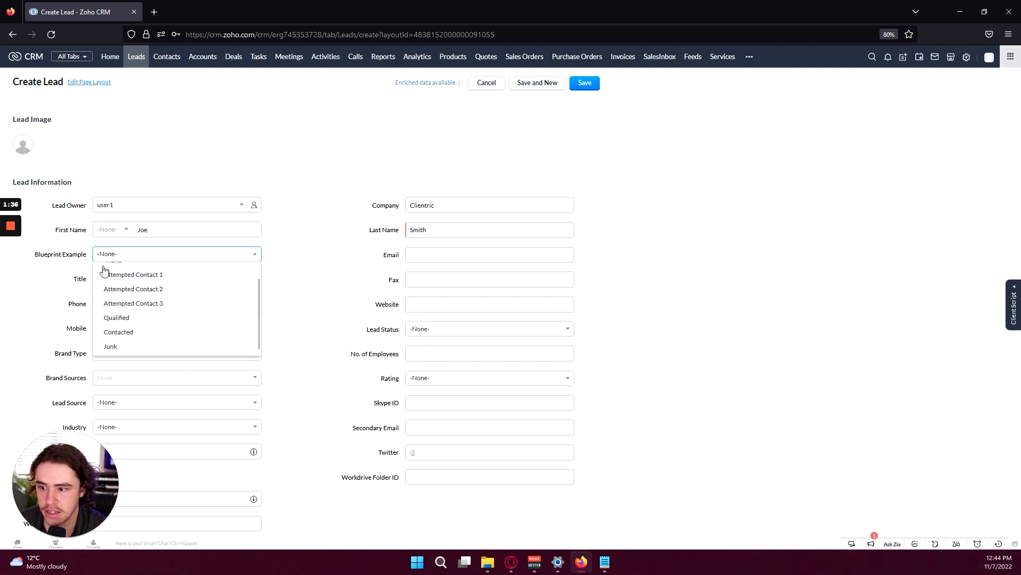
left_click(141, 318)
Fill in the lead's email, title Owner, phone numbers and website, and set Lead Status to Qualified
left_click(447, 261)
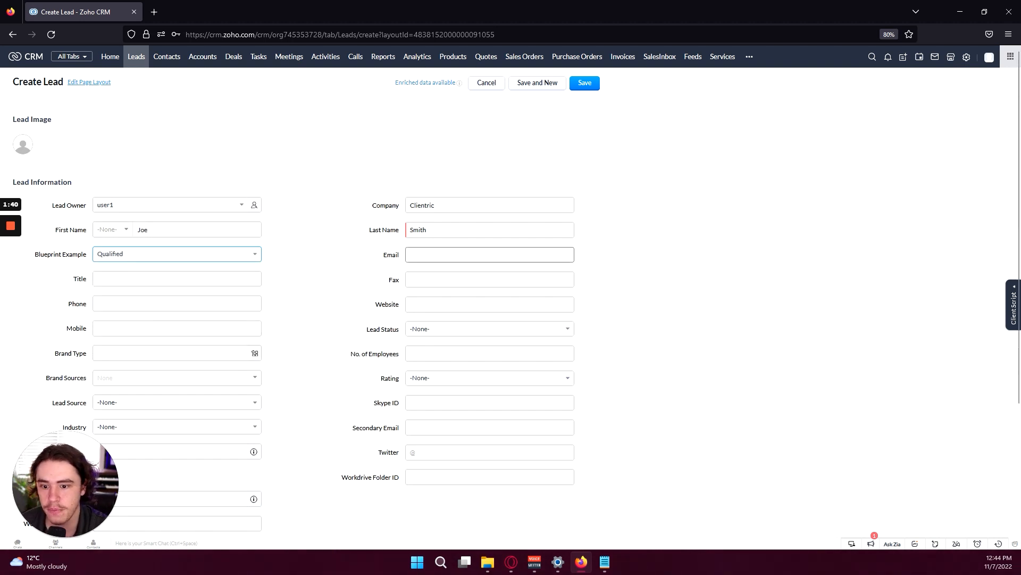
key("Tab")
type("Owner")
key("Tab")
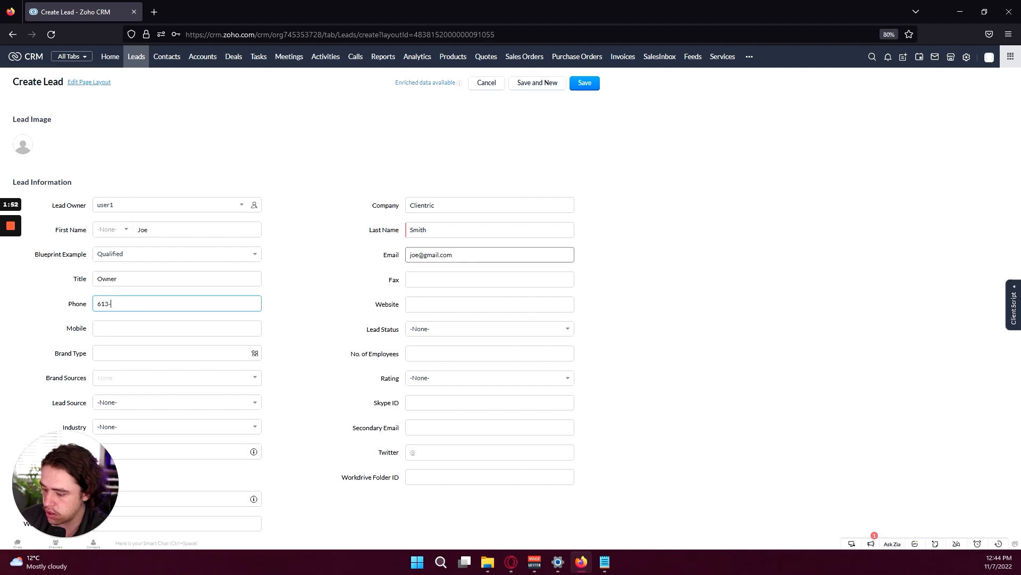
key("Tab")
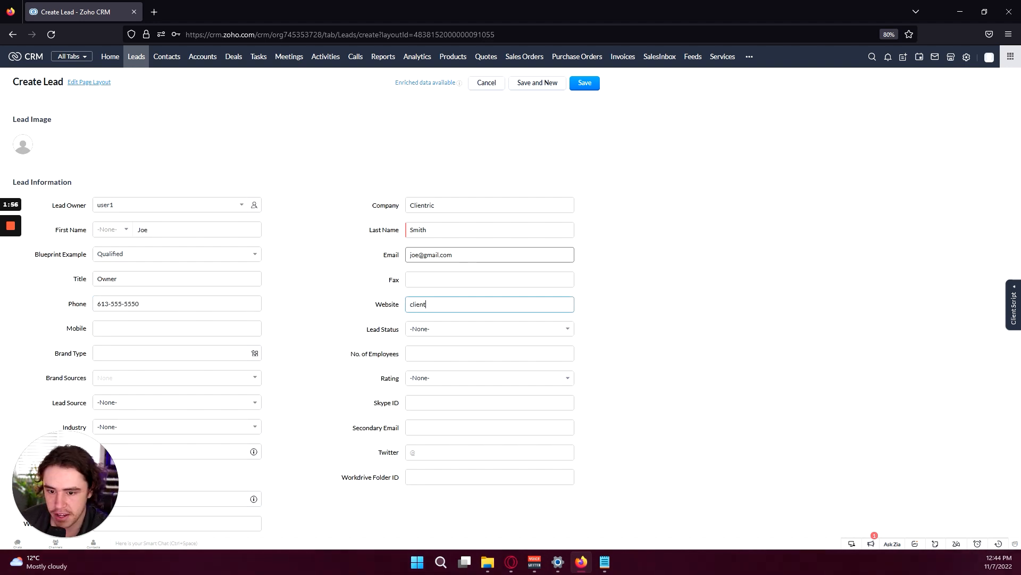
key("Tab")
type("613-555-5550")
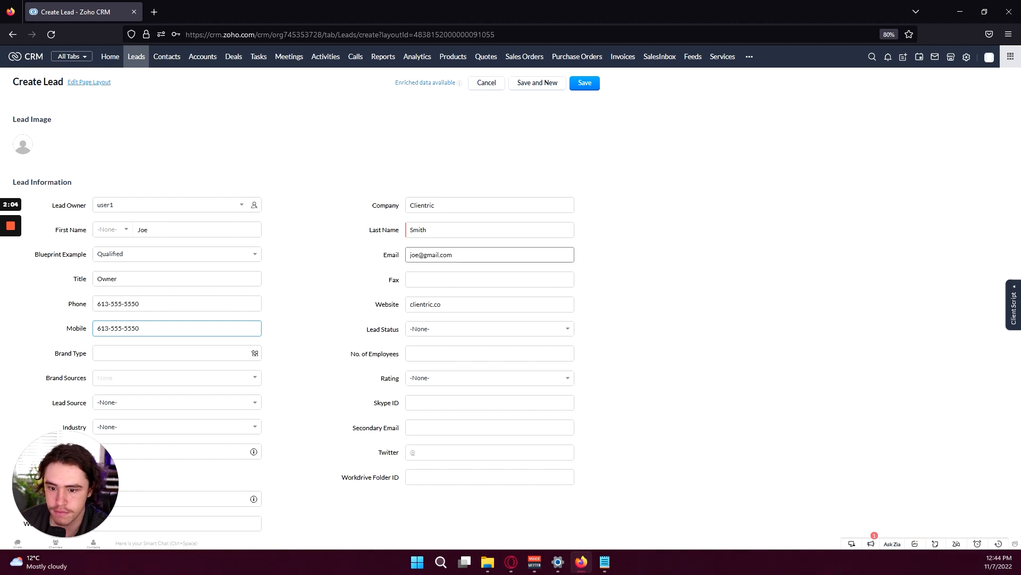
key("Tab")
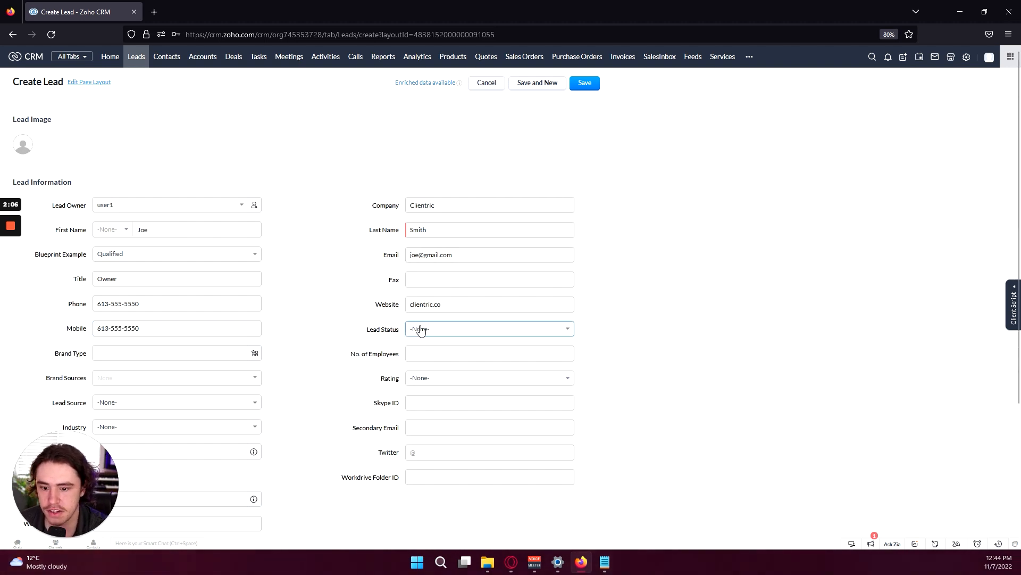
left_click(424, 329)
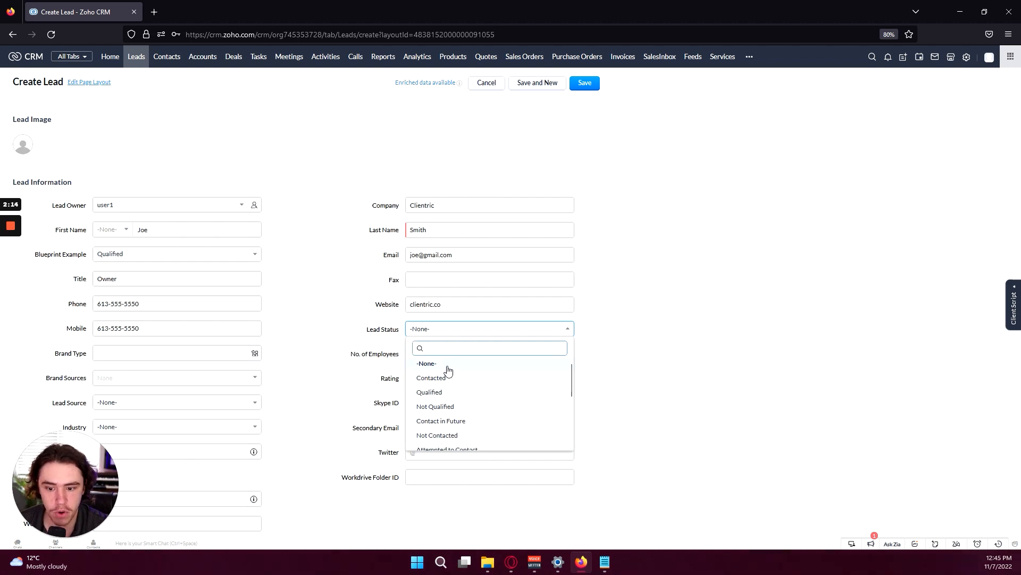
left_click(470, 393)
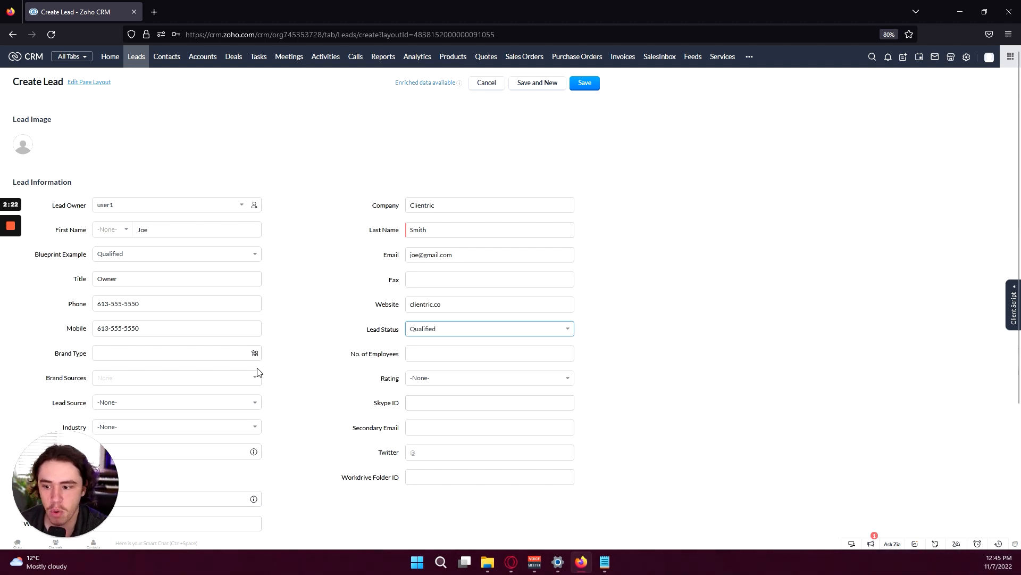
Create a new brand Pepsi with its email and link it as the lead's Brand Type
left_click(175, 353)
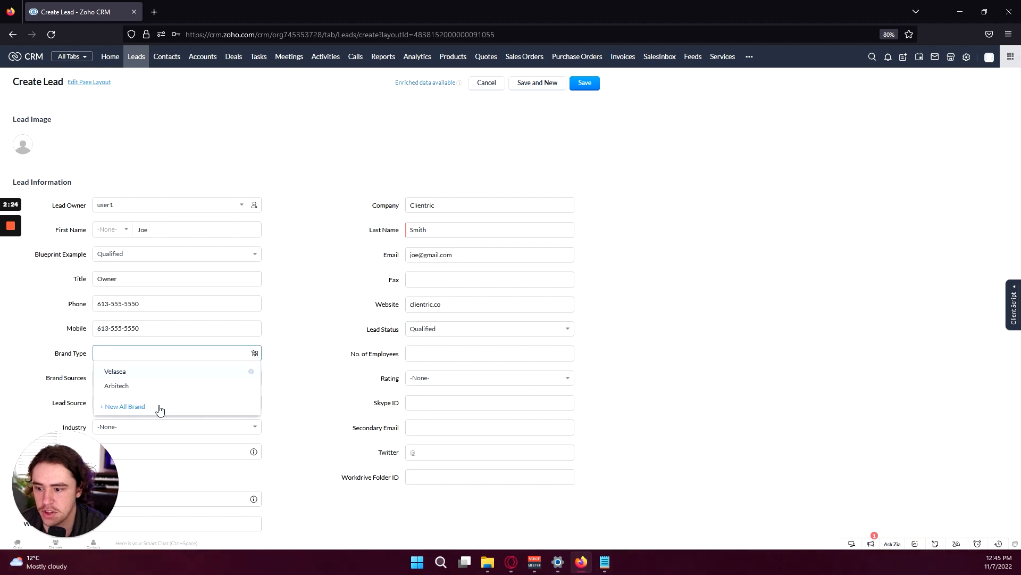
left_click(142, 405)
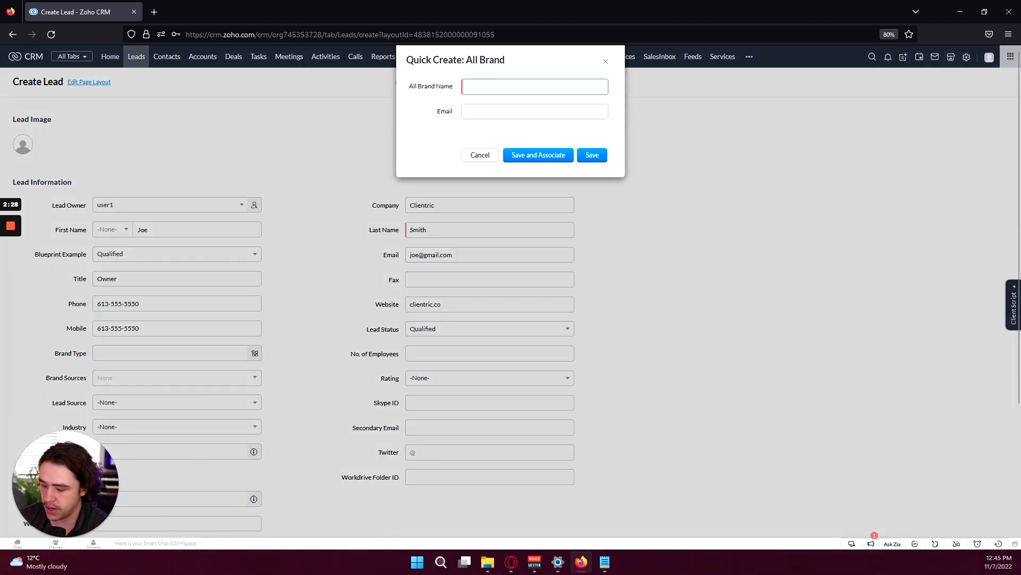
key("Tab")
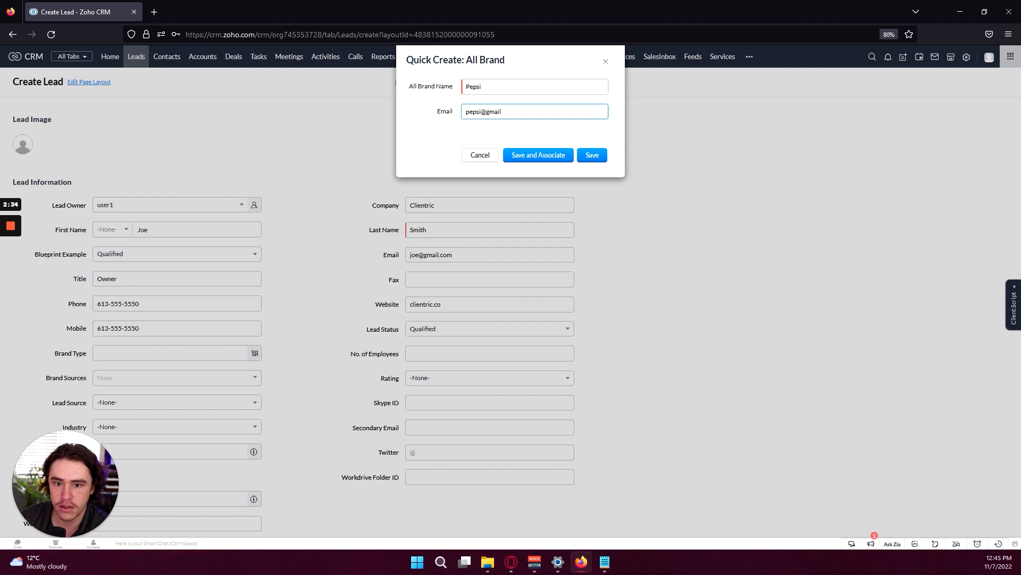
left_click(563, 155)
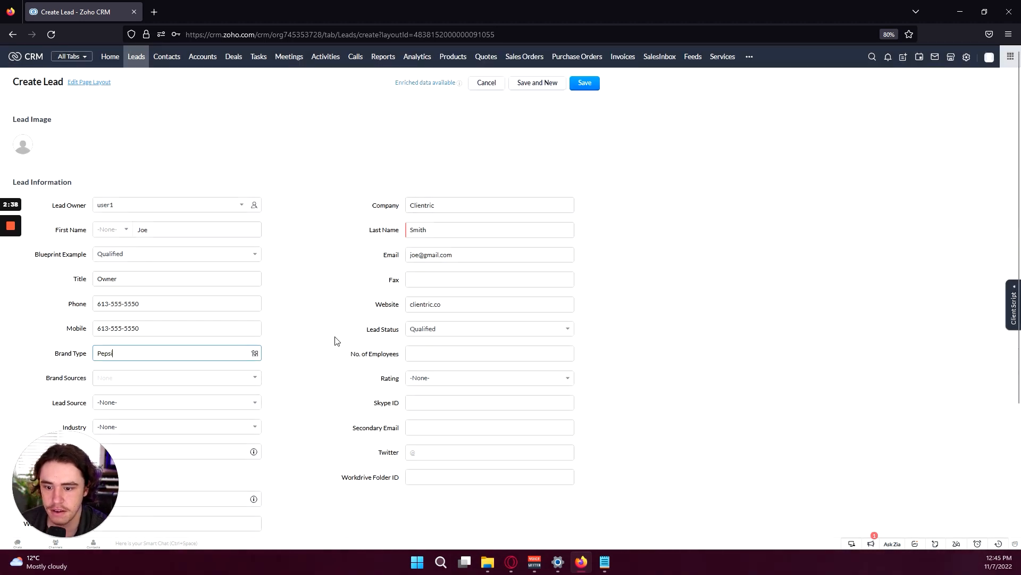
left_click(489, 353)
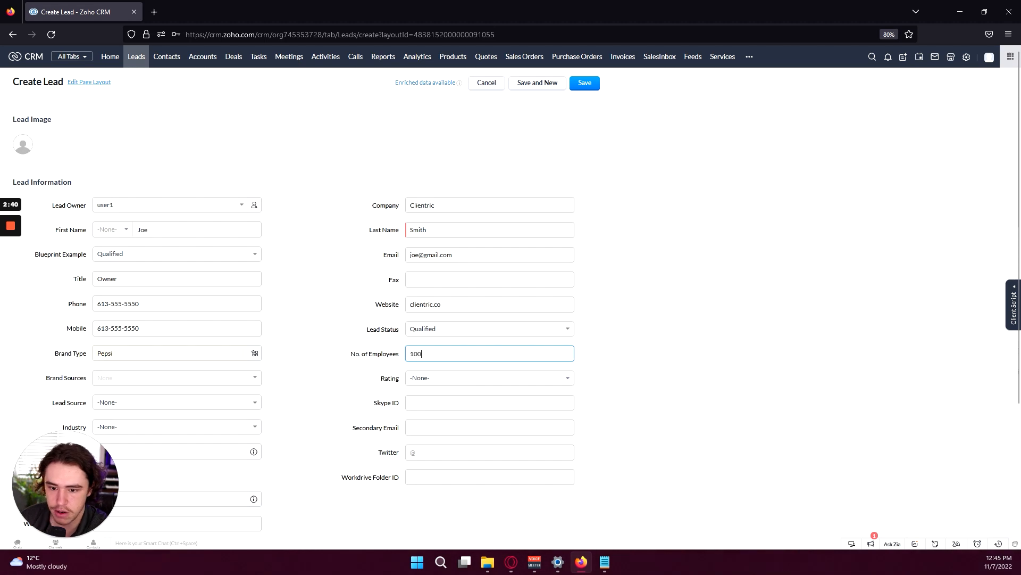
Set the lead's Rating to Active
left_click(160, 378)
left_click(303, 385)
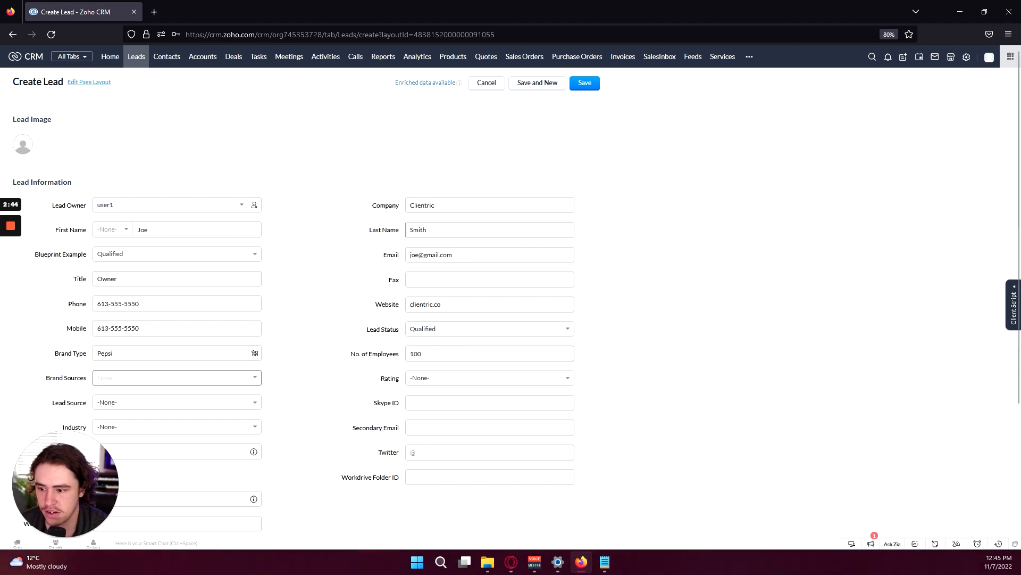
scroll(298, 379, "down", 2)
left_click(434, 335)
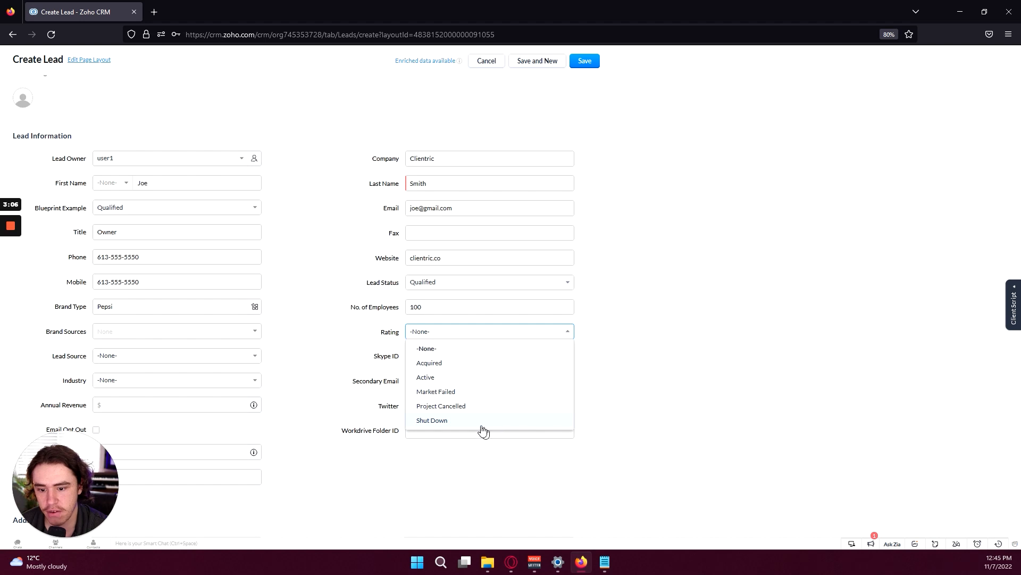
left_click(467, 379)
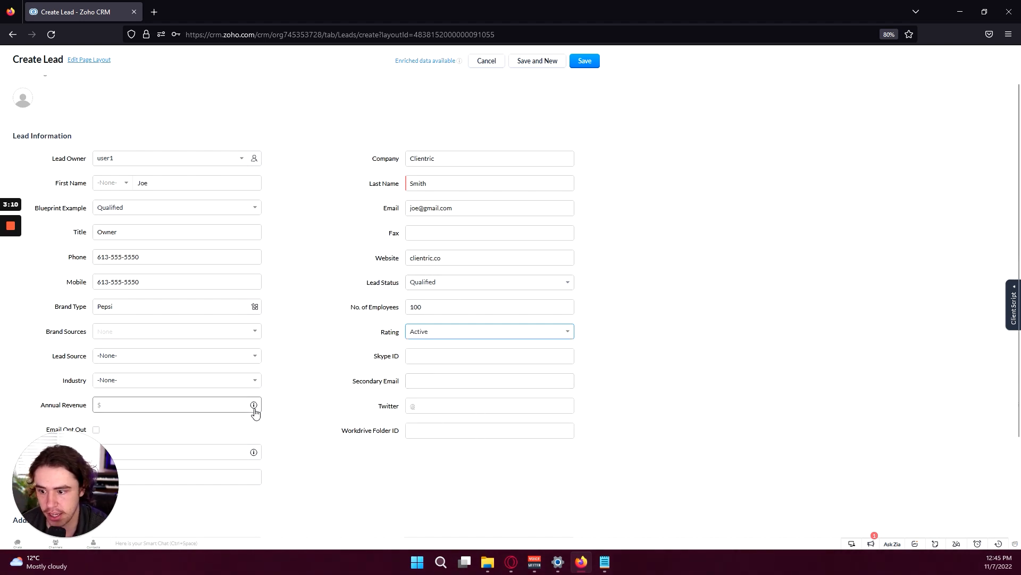
Choose Facebook as Lead Source and Service Provider as Industry
left_click(113, 360)
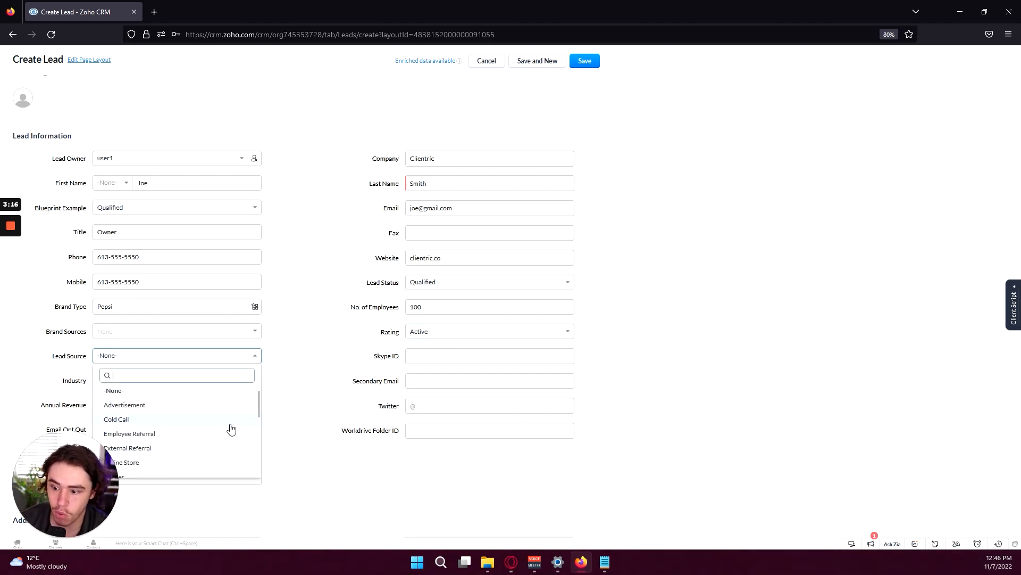
scroll(218, 415, "down", 3)
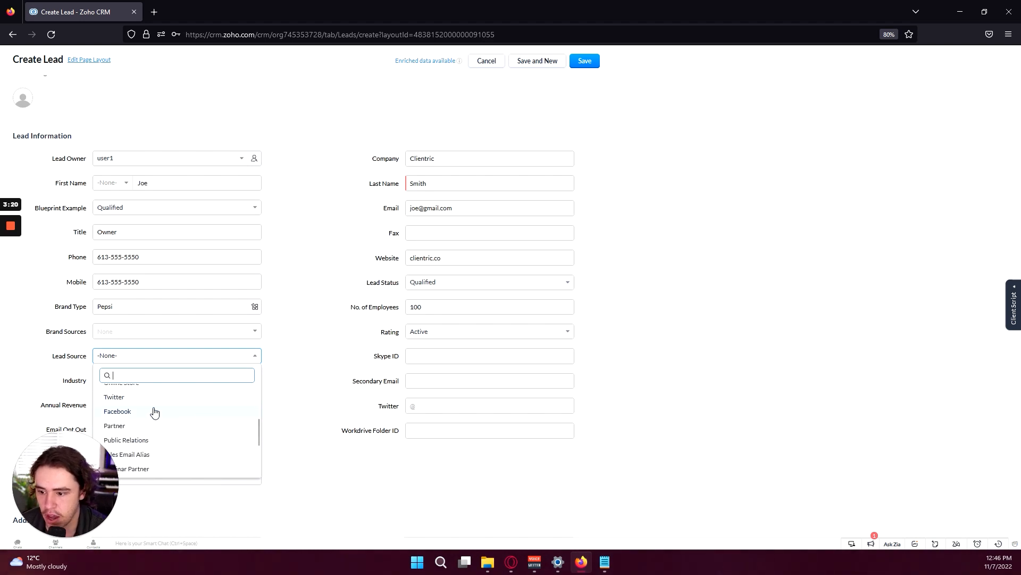
left_click(154, 412)
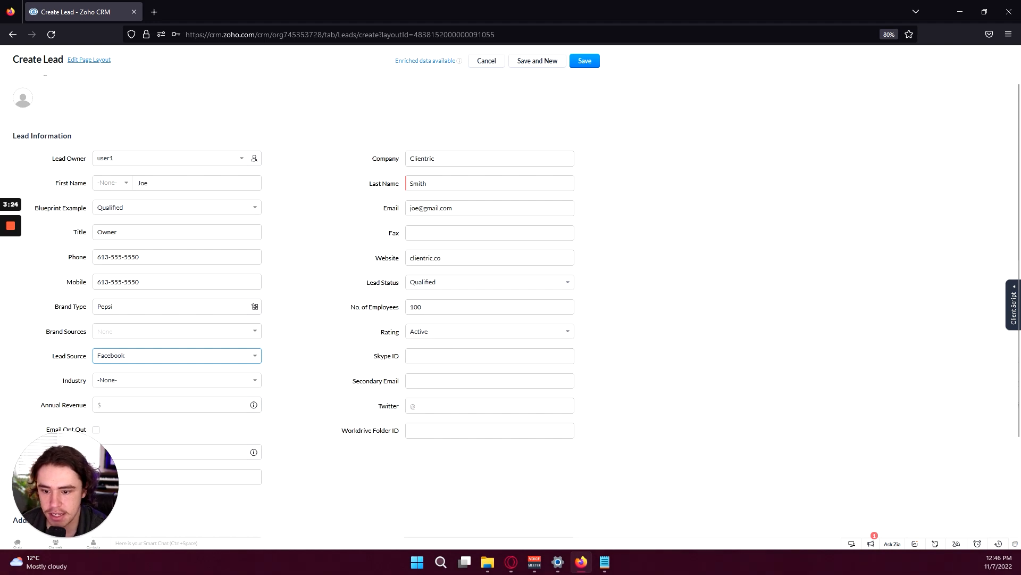
left_click_drag(374, 356, 381, 356)
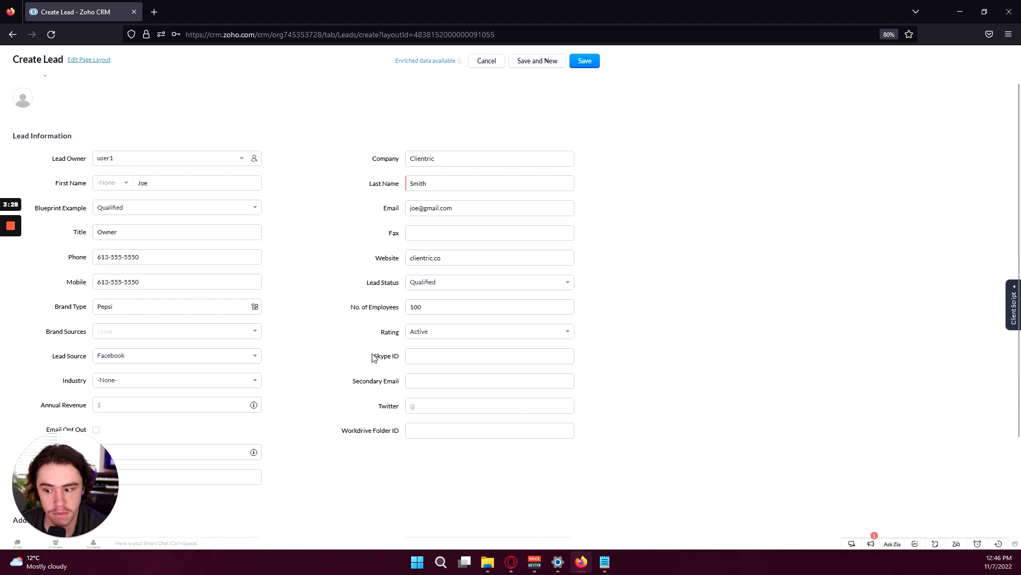
left_click(424, 351)
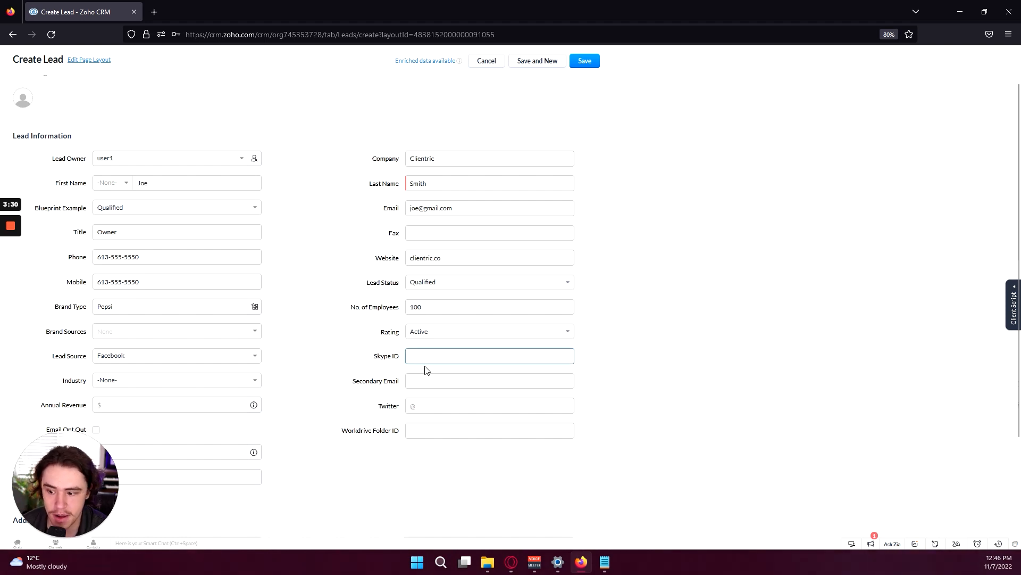
scroll(331, 354, "down", 1)
left_click(160, 336)
scroll(171, 431, "down", 4)
left_click(160, 424)
Add a secondary email and set Annual Revenue to 1000000
left_click(428, 336)
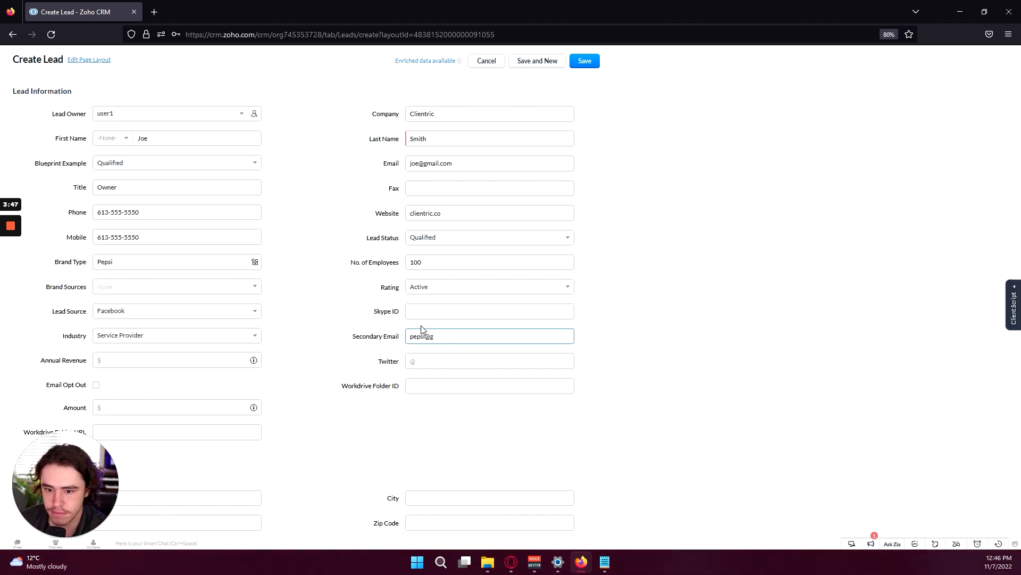
key("Tab")
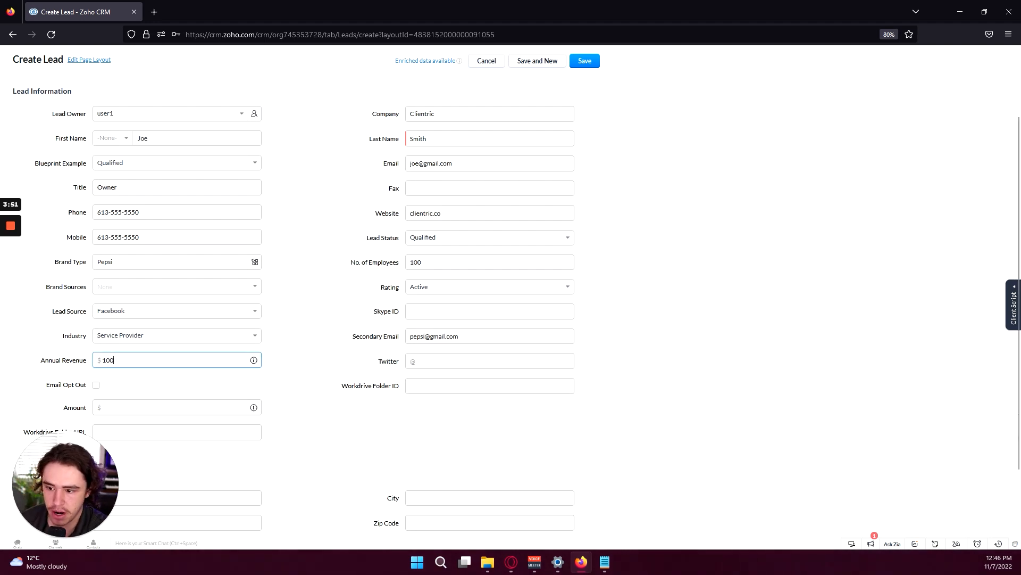
type("1000000")
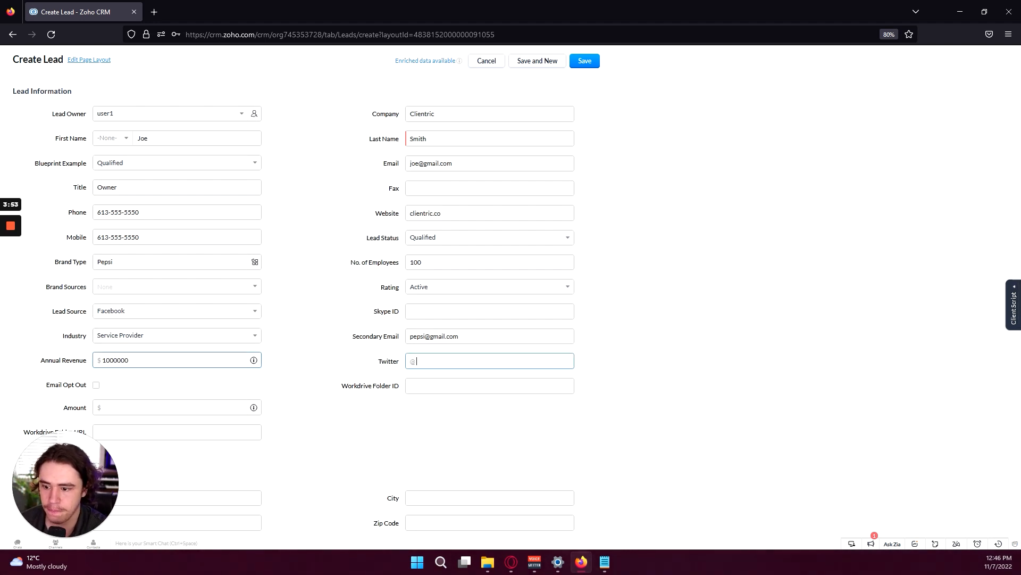
key("Tab")
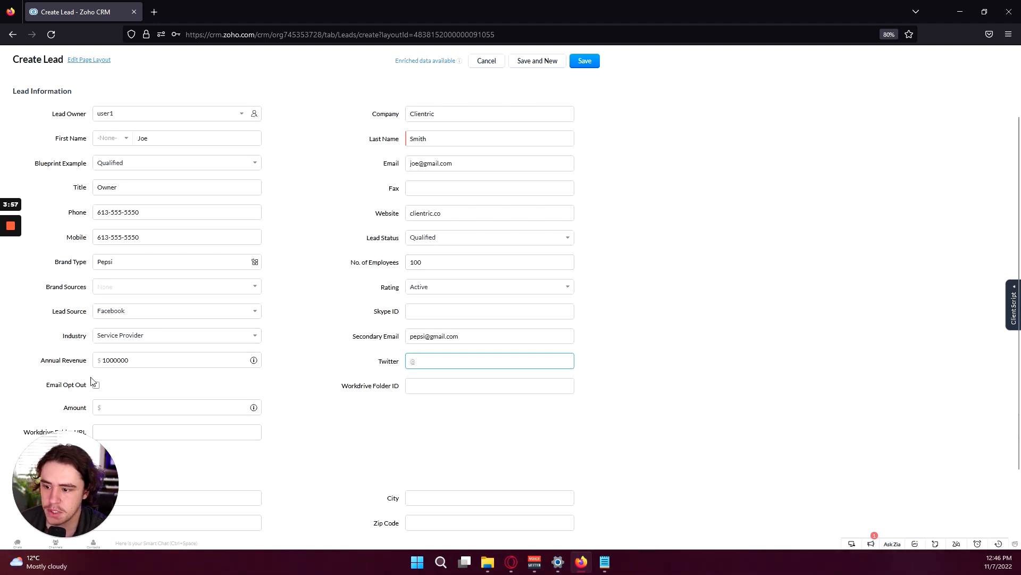
Adjust text in the remaining lead form fields, leaving the caret in the Amount field
left_click_drag(47, 385, 79, 386)
left_click(75, 385)
left_click(78, 386)
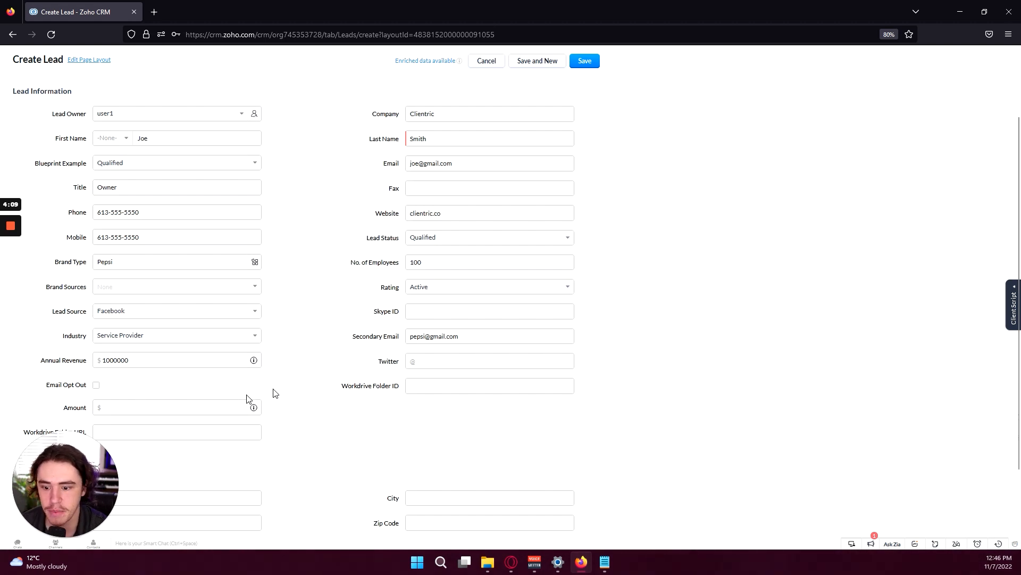
scroll(290, 366, "down", 1)
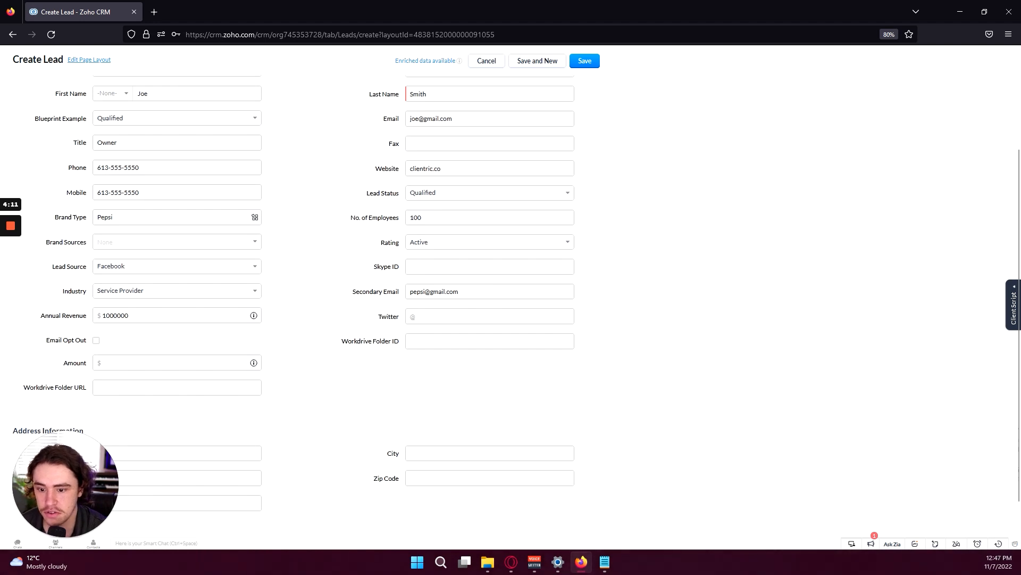
left_click_drag(400, 341, 339, 344)
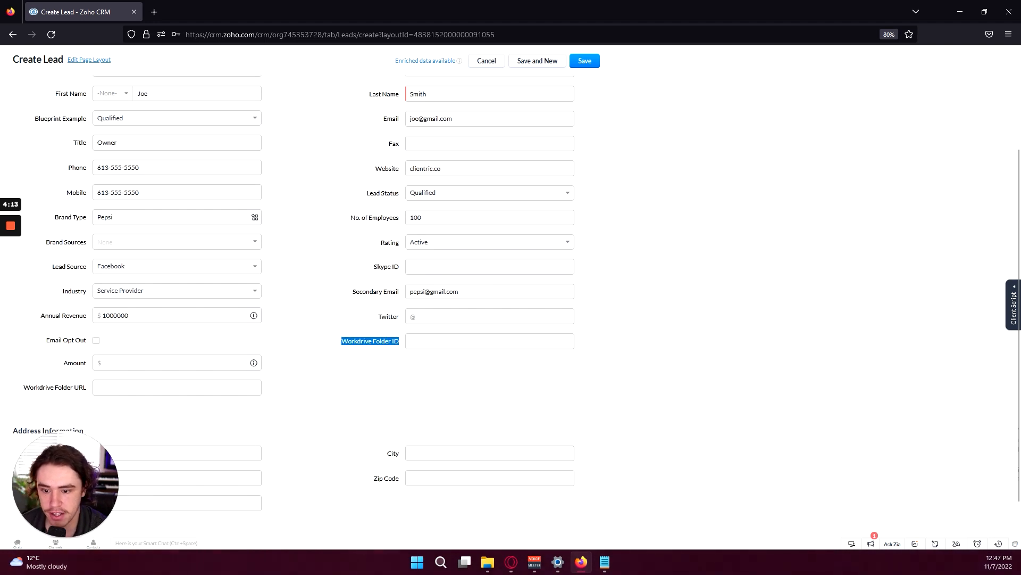
left_click(372, 349)
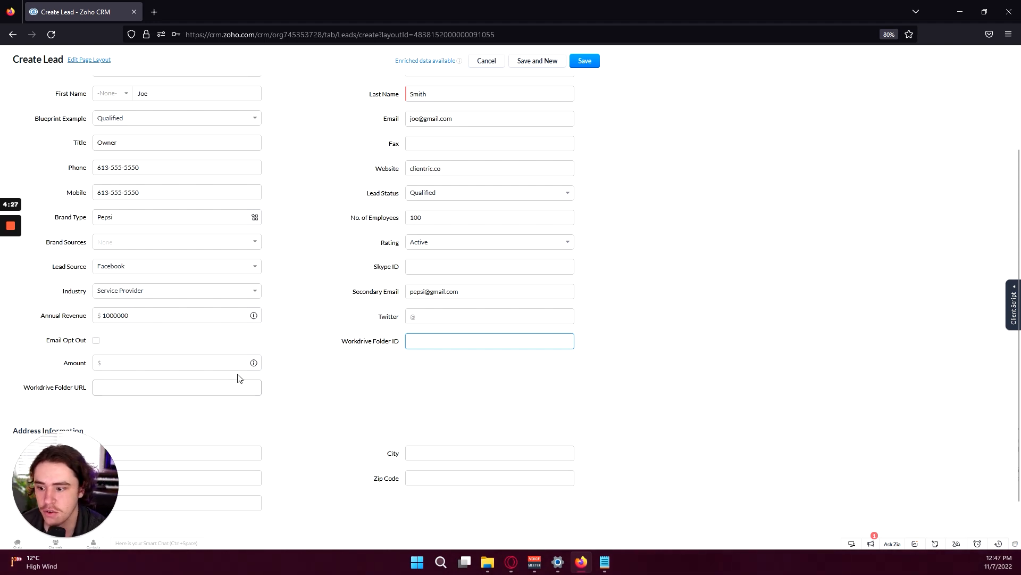
left_click_drag(368, 341, 400, 341)
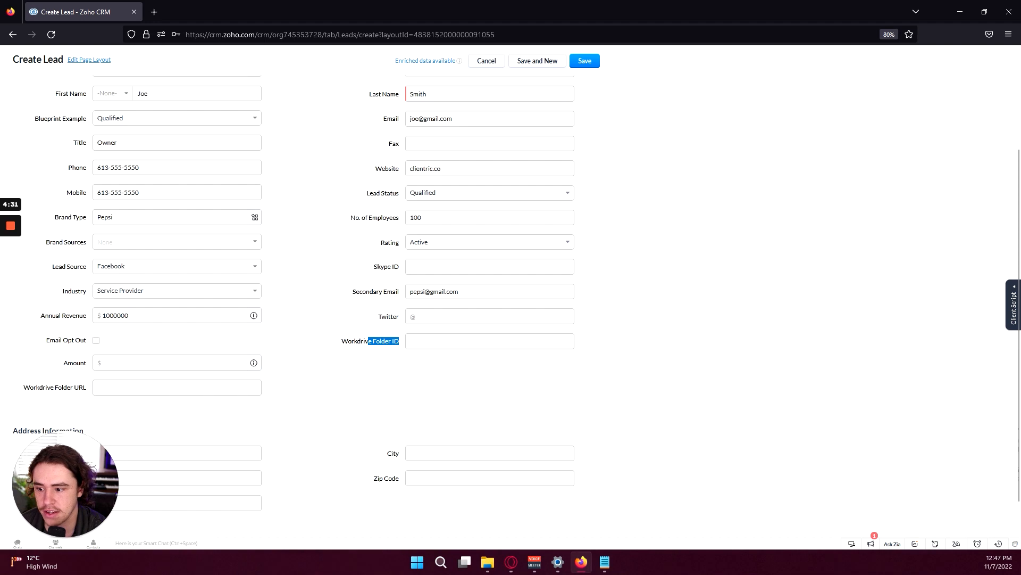
left_click_drag(55, 388, 90, 391)
left_click(140, 363)
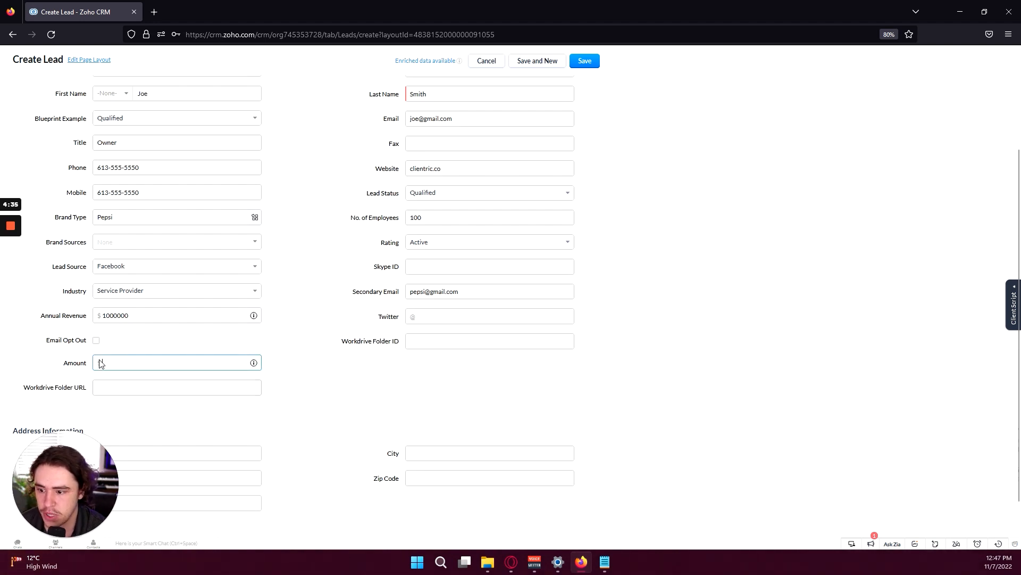
scroll(331, 399, "down", 2)
Enter the lead's street, city, province and postal code, and select Canada as the country
left_click(223, 397)
left_click_drag(57, 473, 439, 451)
left_click(224, 397)
type("123 Sunset Street")
key("Tab")
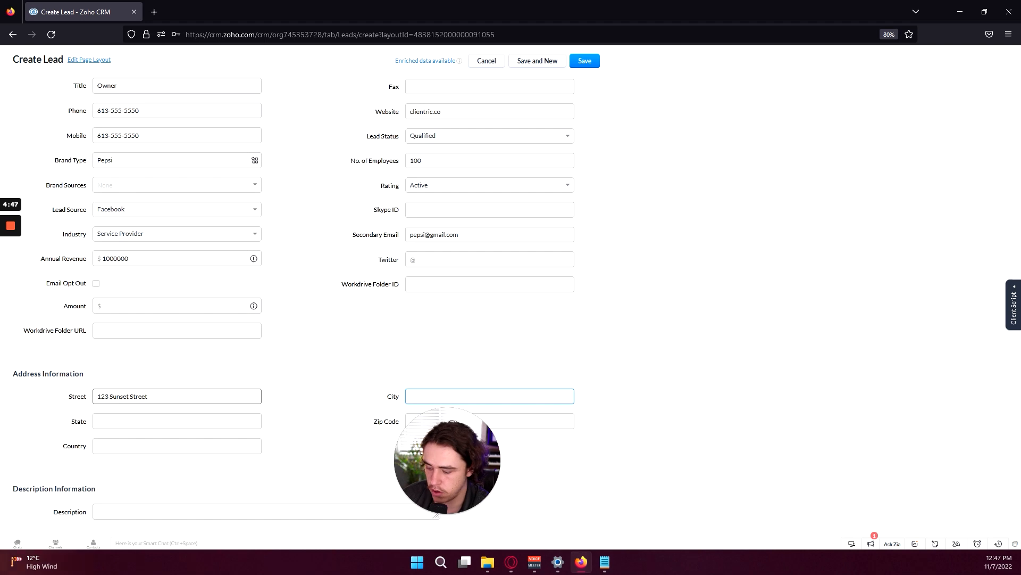
type("Ottawa")
key("Tab")
type("Ontario")
key("Tab")
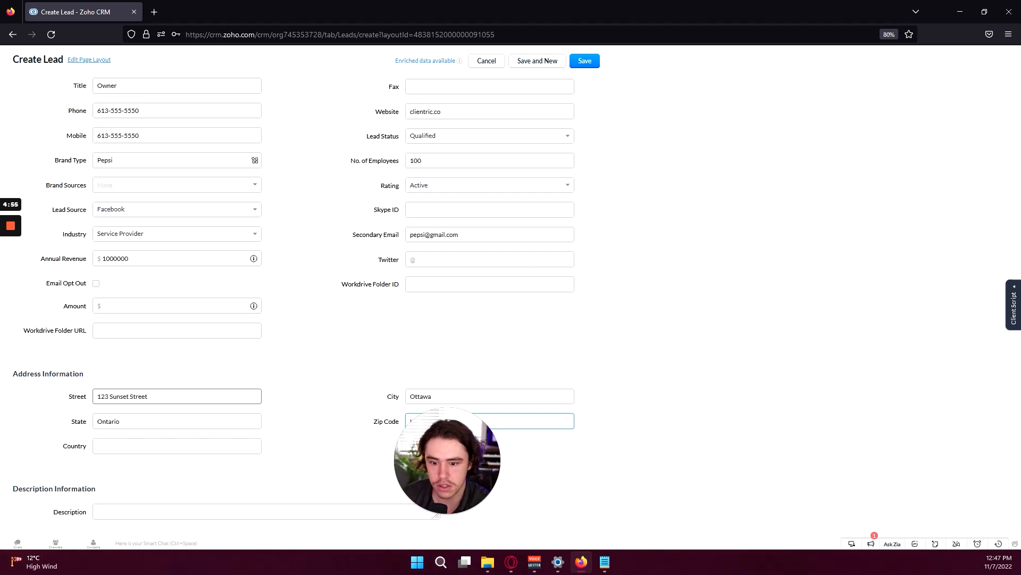
key("Tab")
type("Canada")
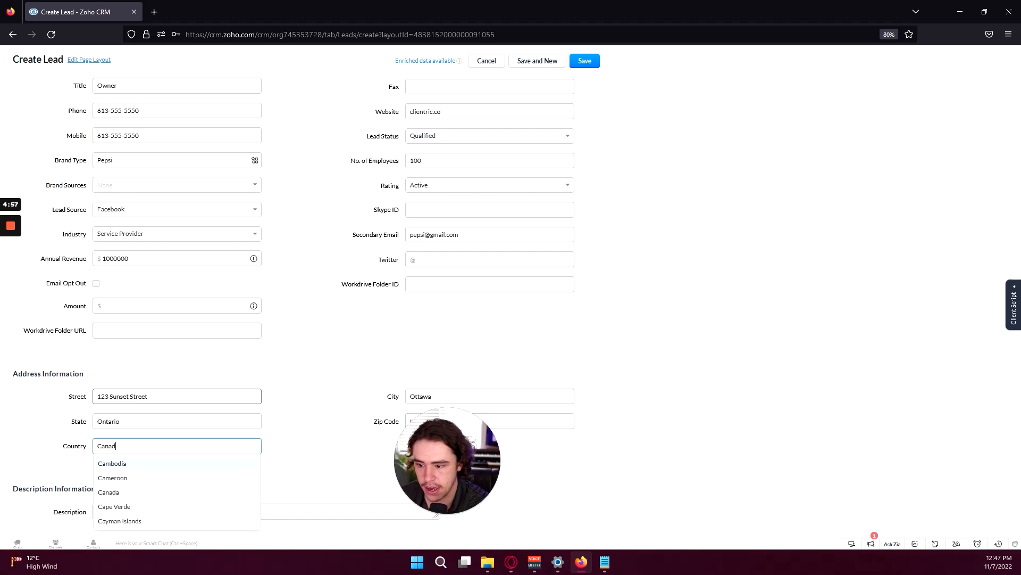
left_click(239, 468)
key("Tab")
scroll(34, 432, "down", 1)
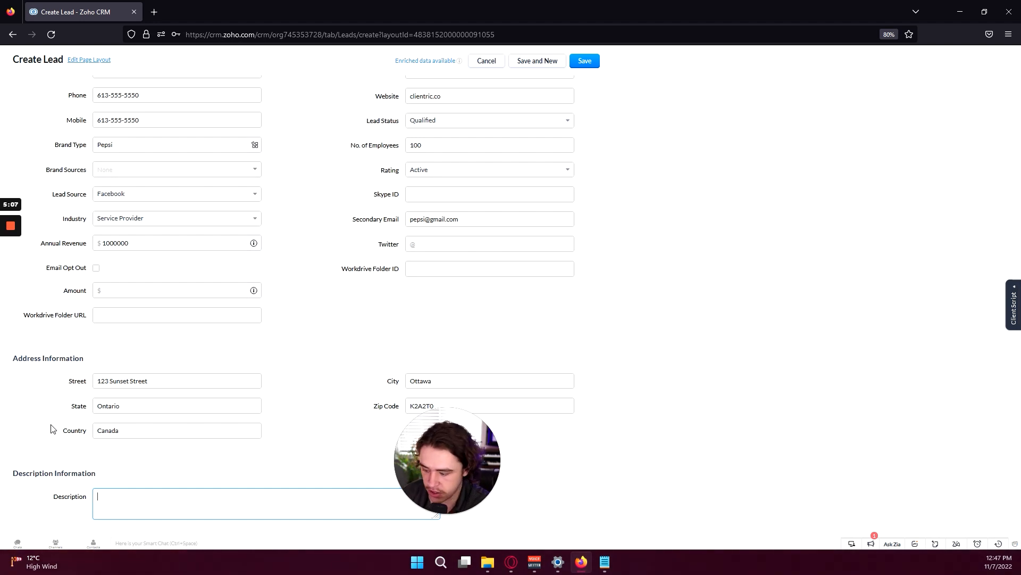
Write a description saying the lead owns Pepsi, is a good customer, and first chatted on Facebook
scroll(180, 327, "up", 3)
scroll(180, 328, "down", 3)
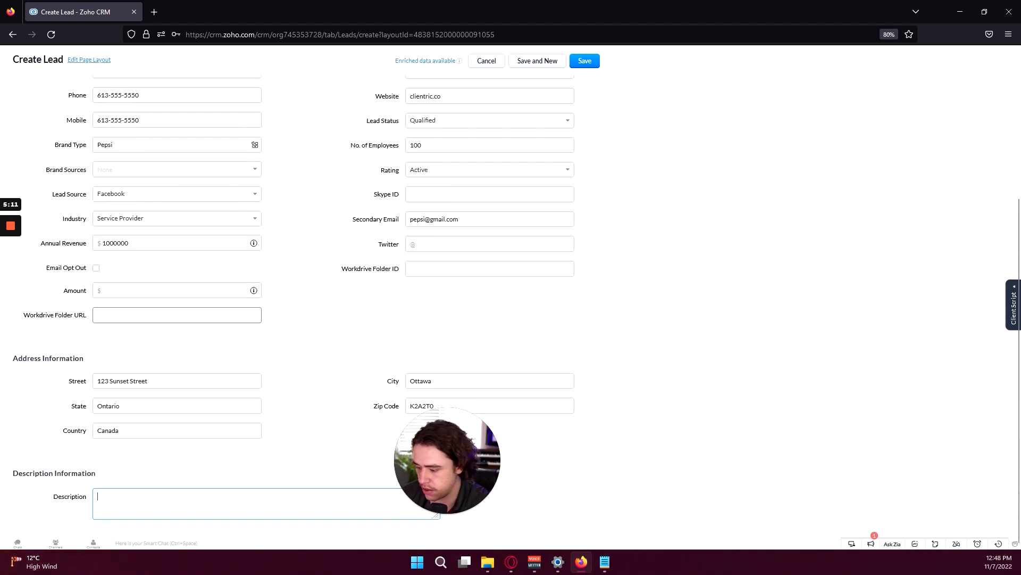
type("mith is the owner")
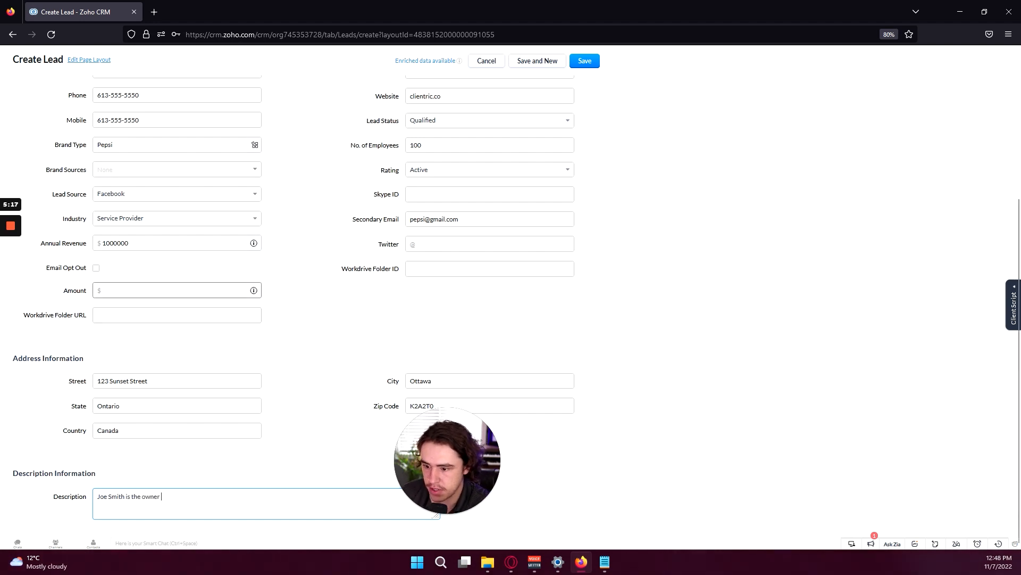
type(" p")
key("BackSpace")
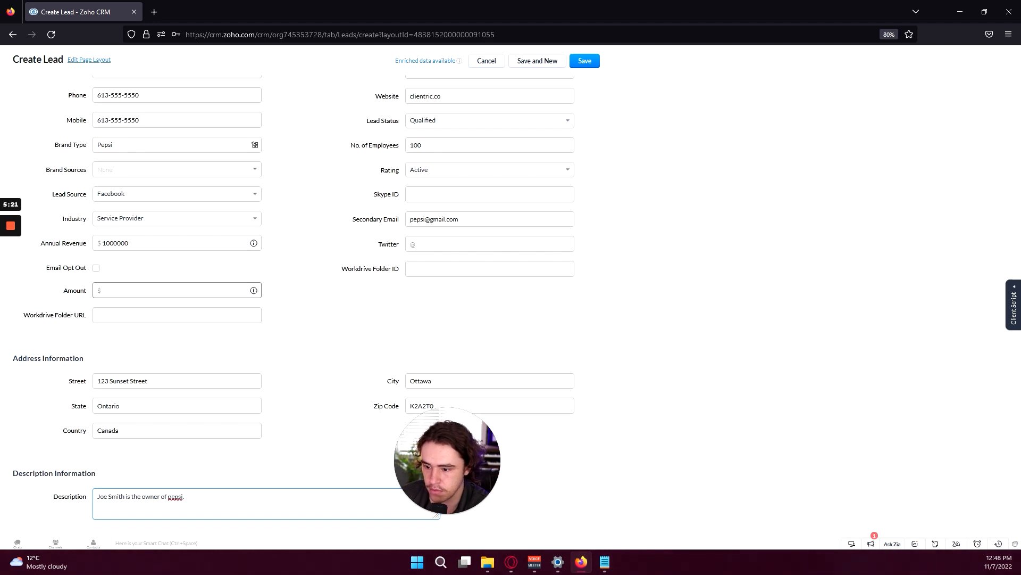
type("of pepsi. H")
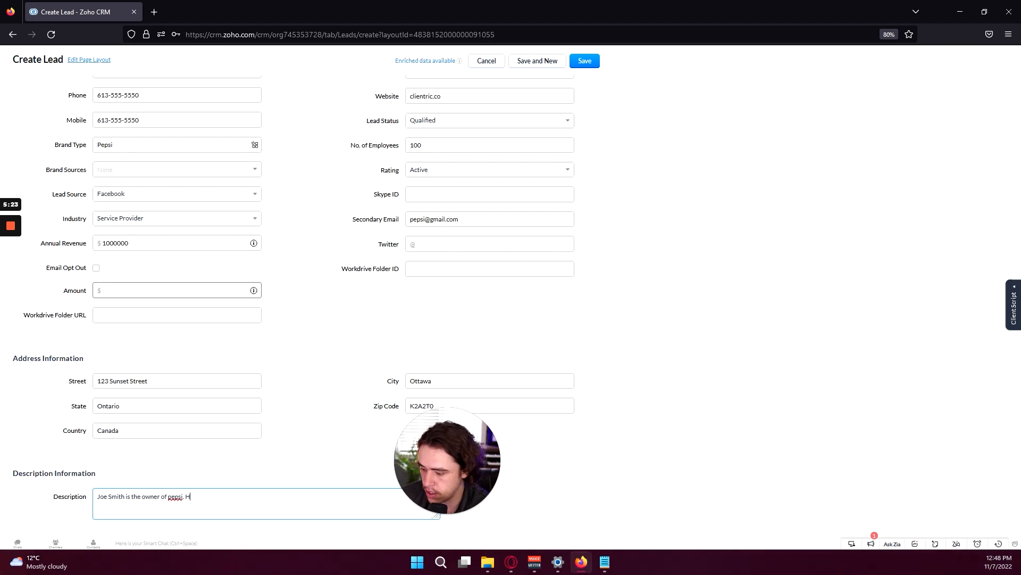
type("e's g")
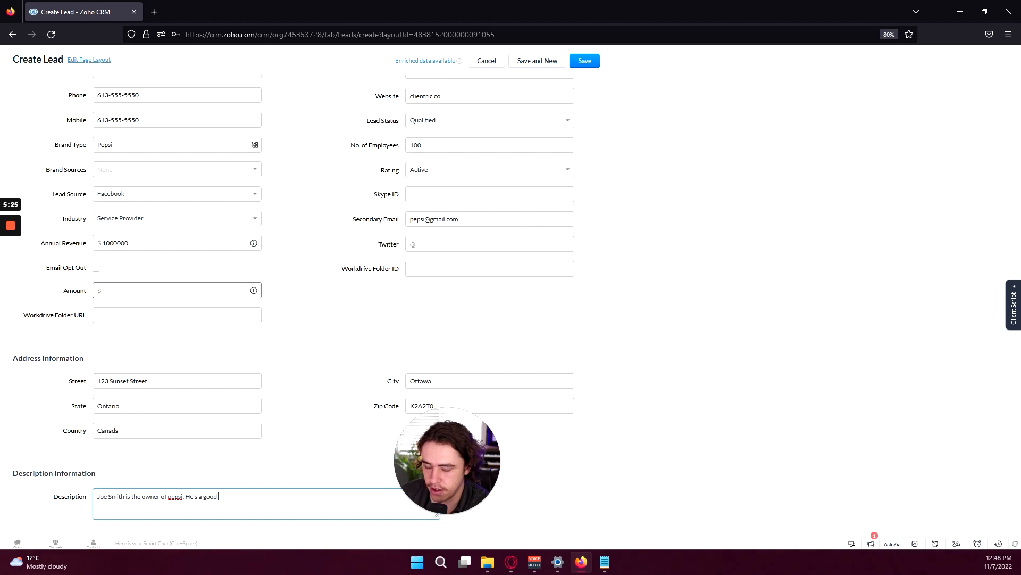
type("ood customer, a")
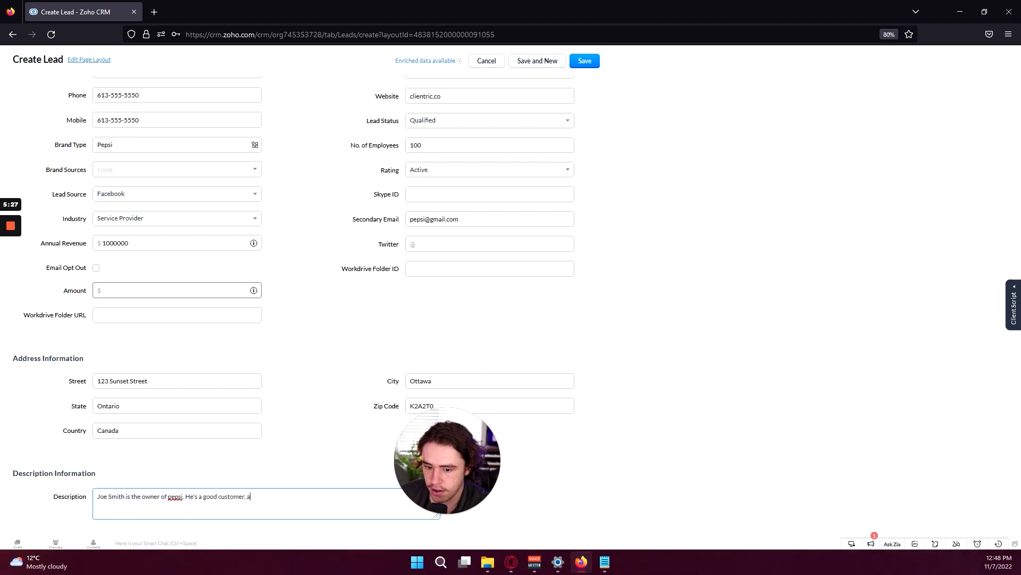
type("nd we had started ")
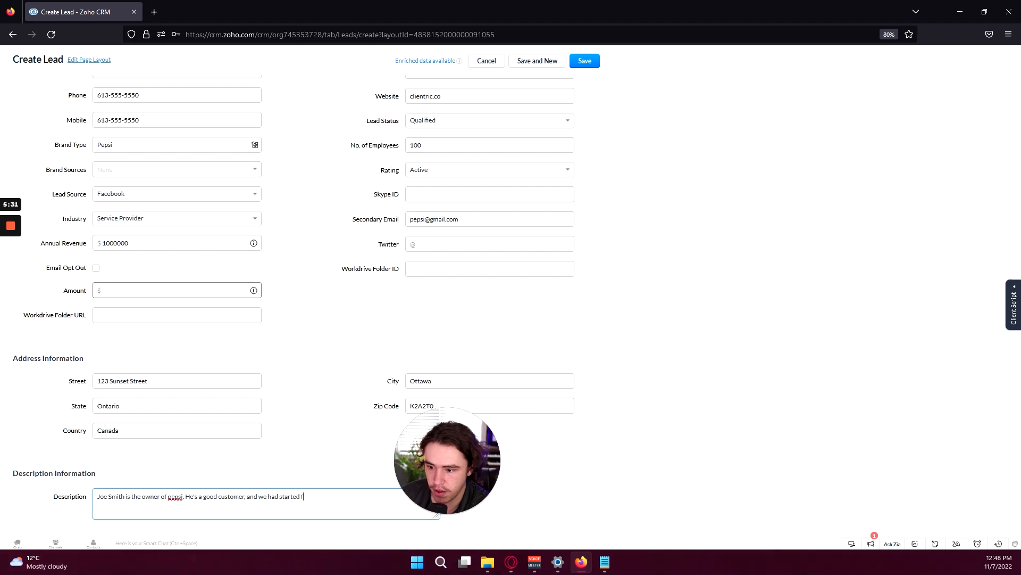
type("chattin")
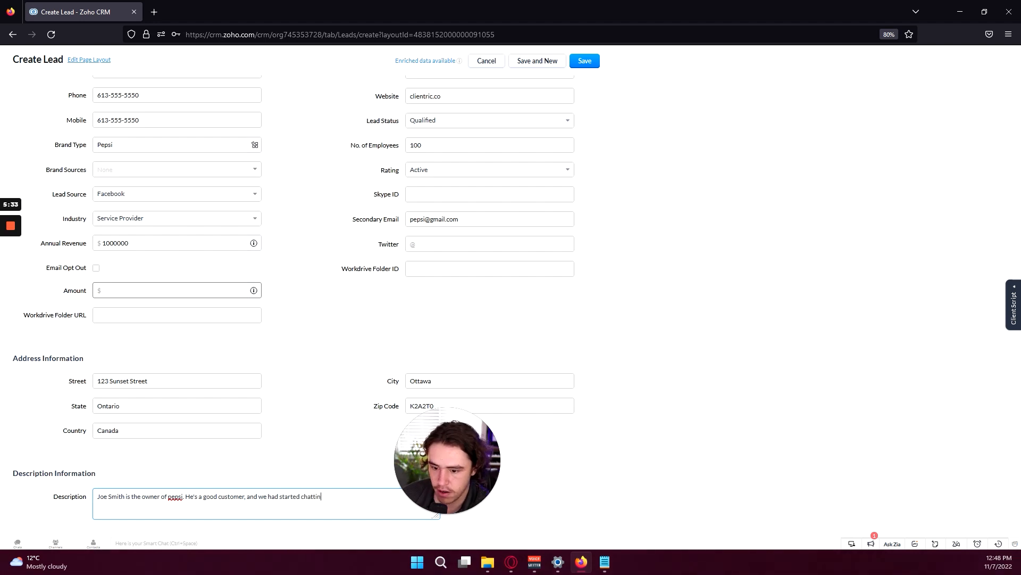
type("g on facebook")
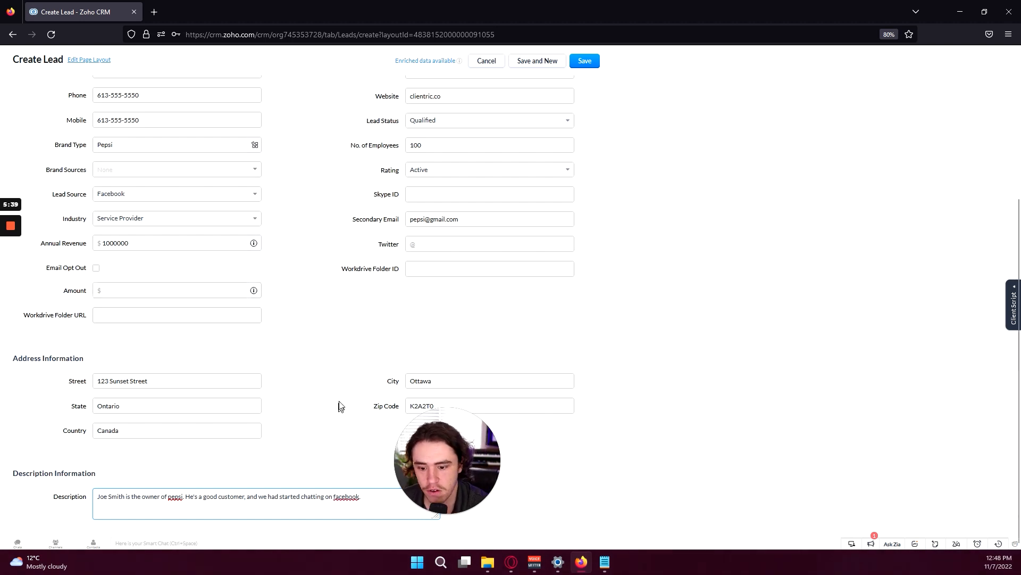
type(" .")
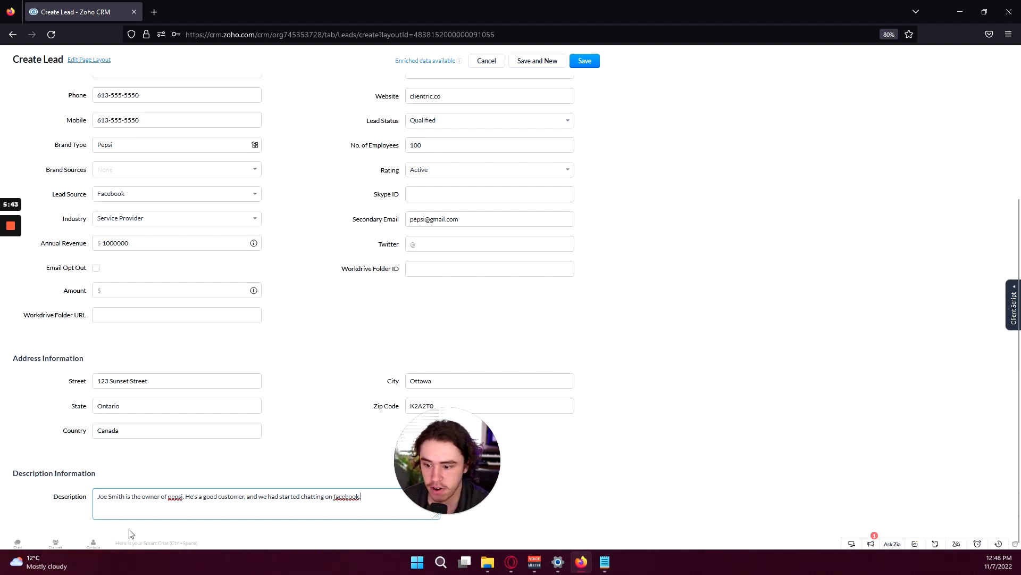
left_click_drag(112, 496, 373, 499)
left_click(392, 502)
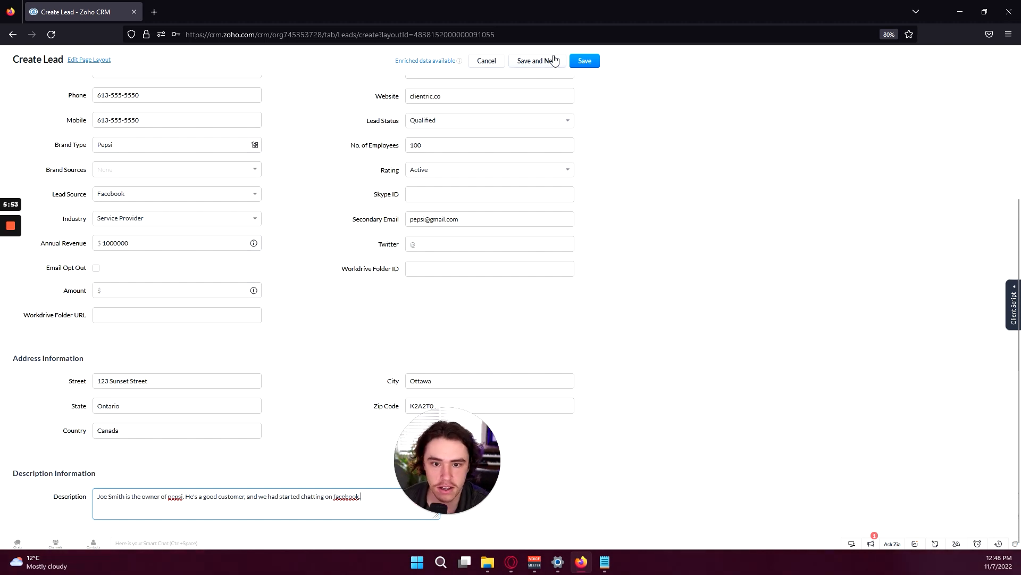
Save the Clientric lead and scroll through its record page to review the details
left_click(587, 67)
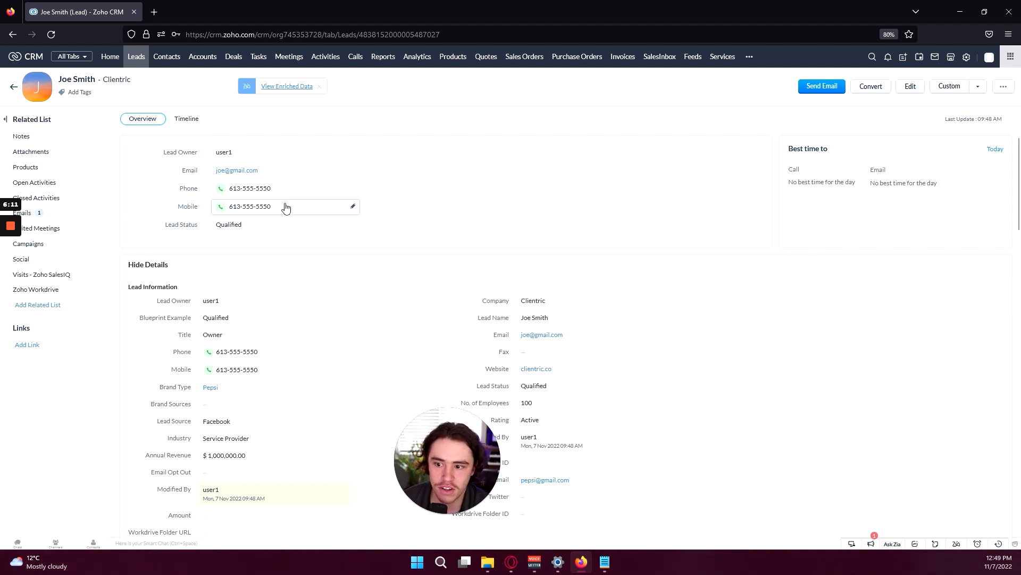
scroll(323, 250, "down", 2)
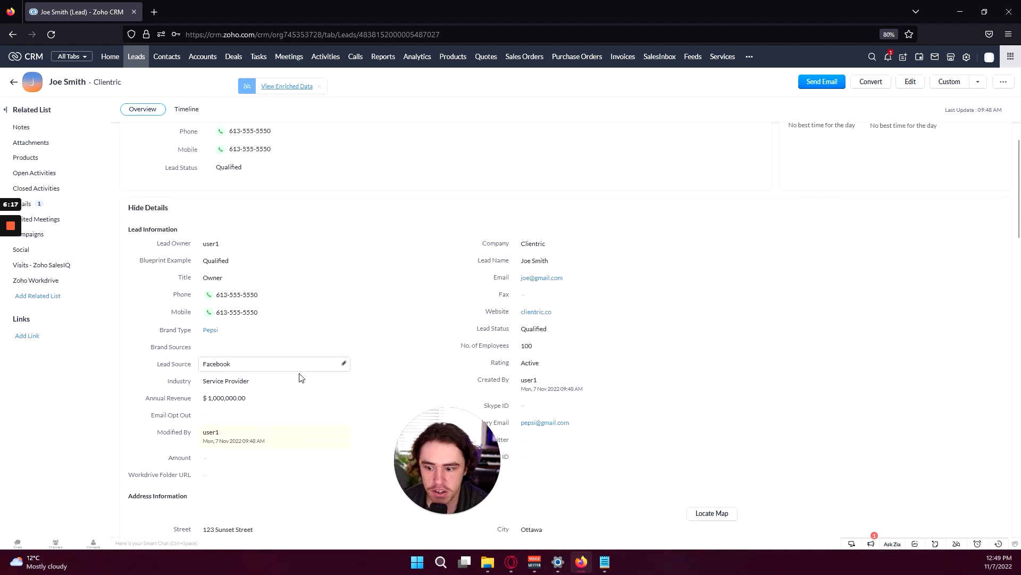
scroll(303, 442, "down", 3)
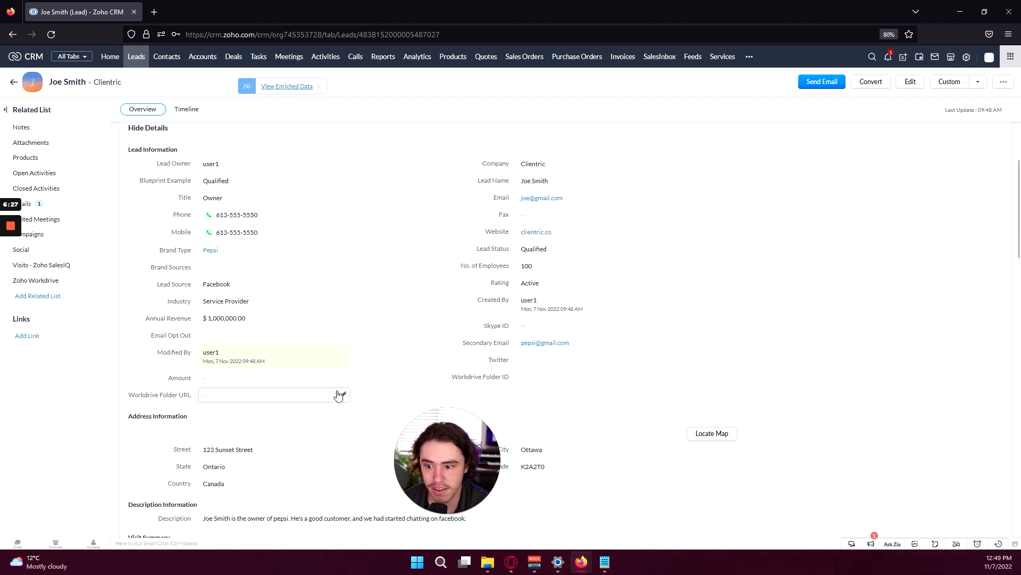
scroll(343, 383, "down", 2)
scroll(229, 394, "down", 2)
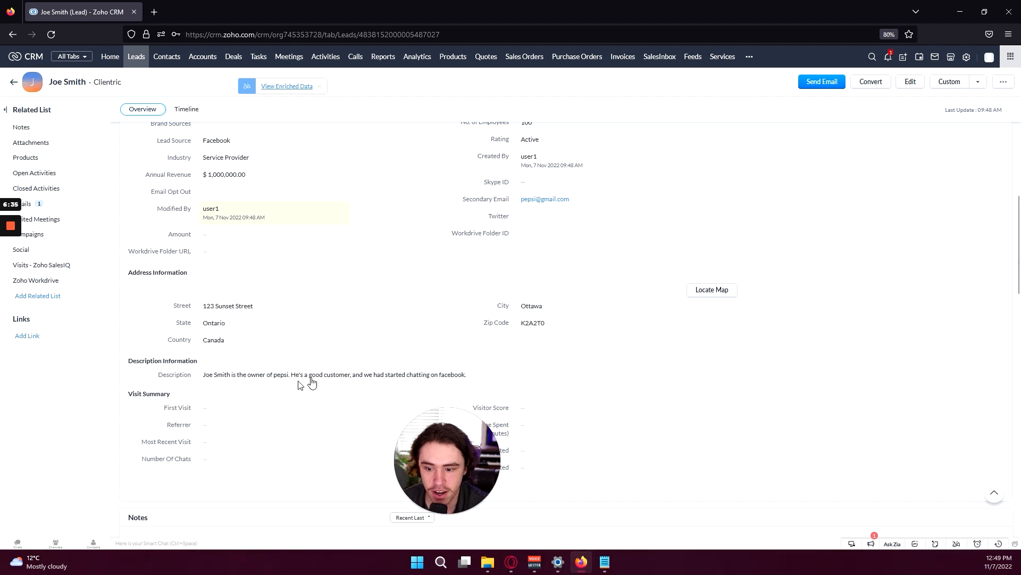
scroll(424, 267, "up", 2)
scroll(388, 257, "up", 2)
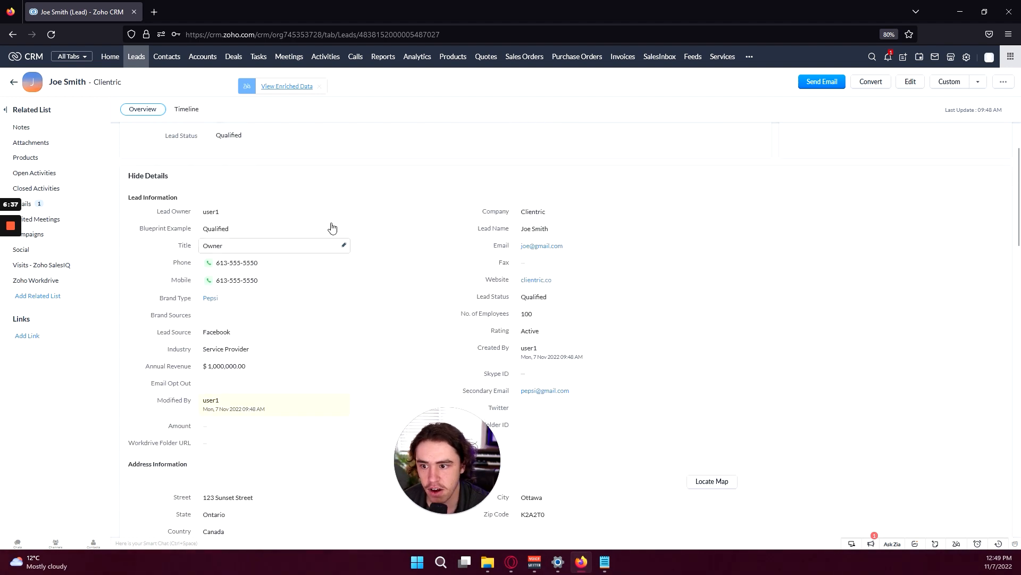
scroll(269, 319, "up", 2)
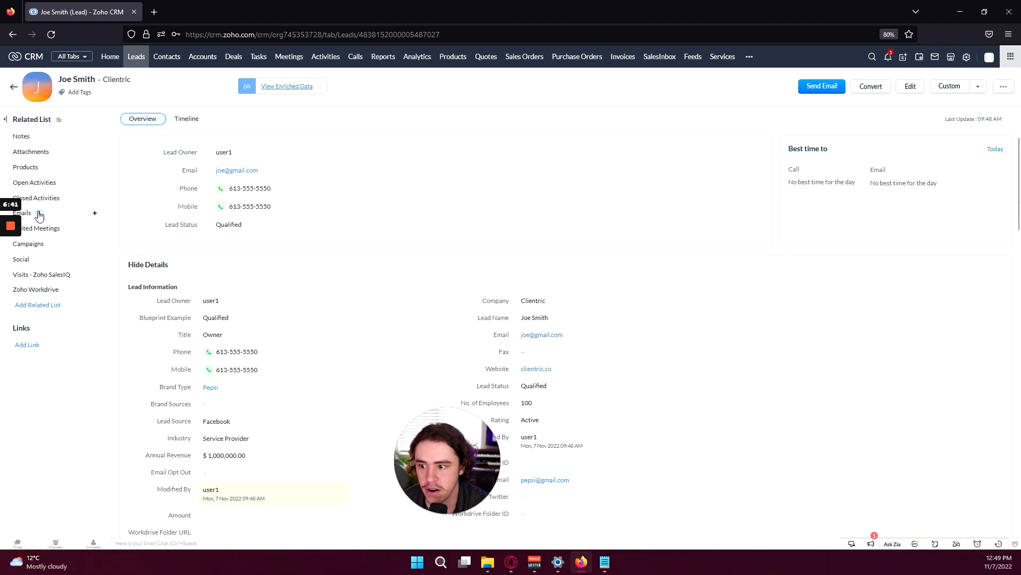
In the lead's Notes section, save a note stating the lead is a Pepsi owner
left_click(42, 133)
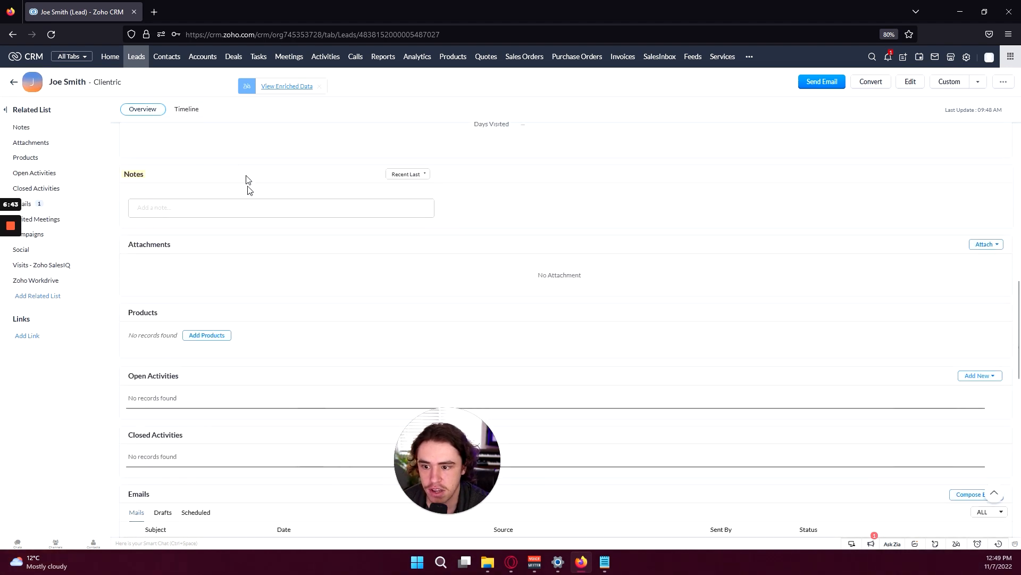
left_click(281, 208)
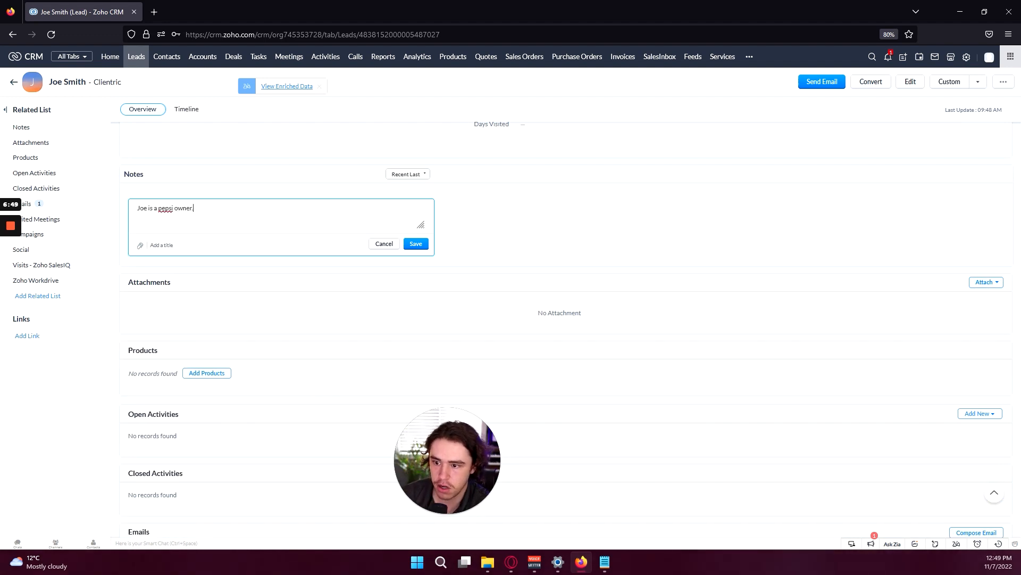
left_click(416, 244)
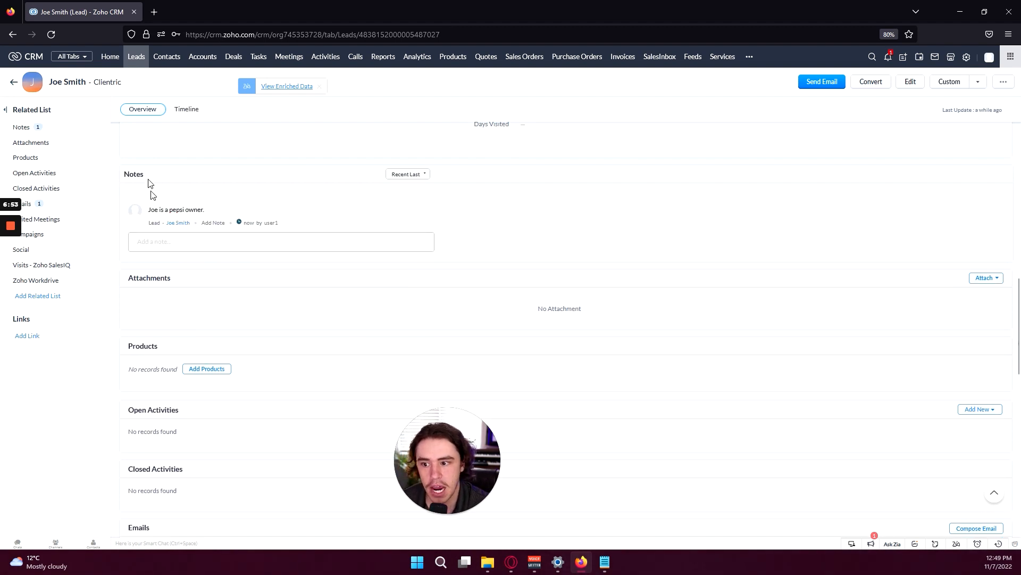
left_click_drag(242, 221, 280, 225)
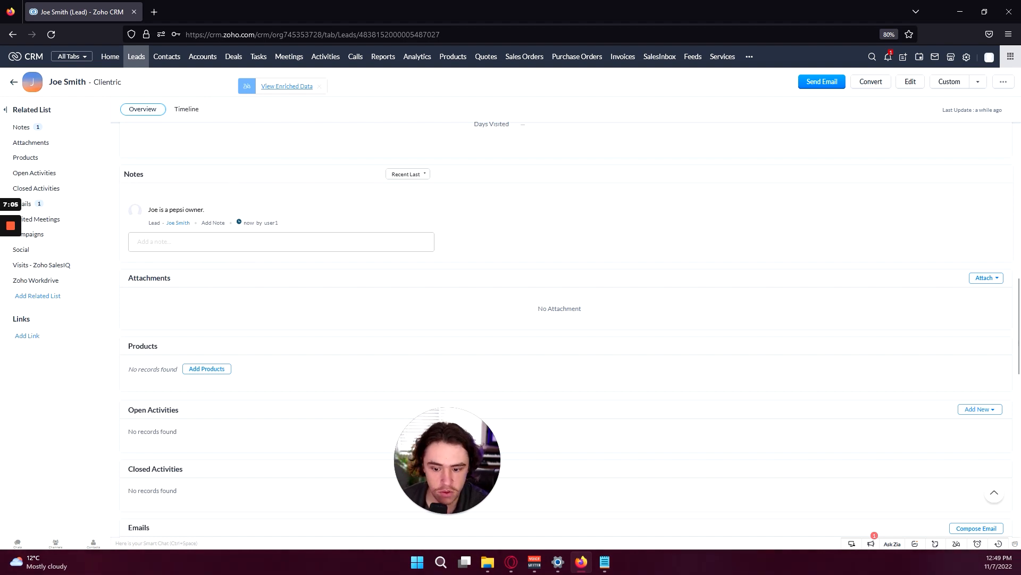
scroll(330, 276, "down", 1)
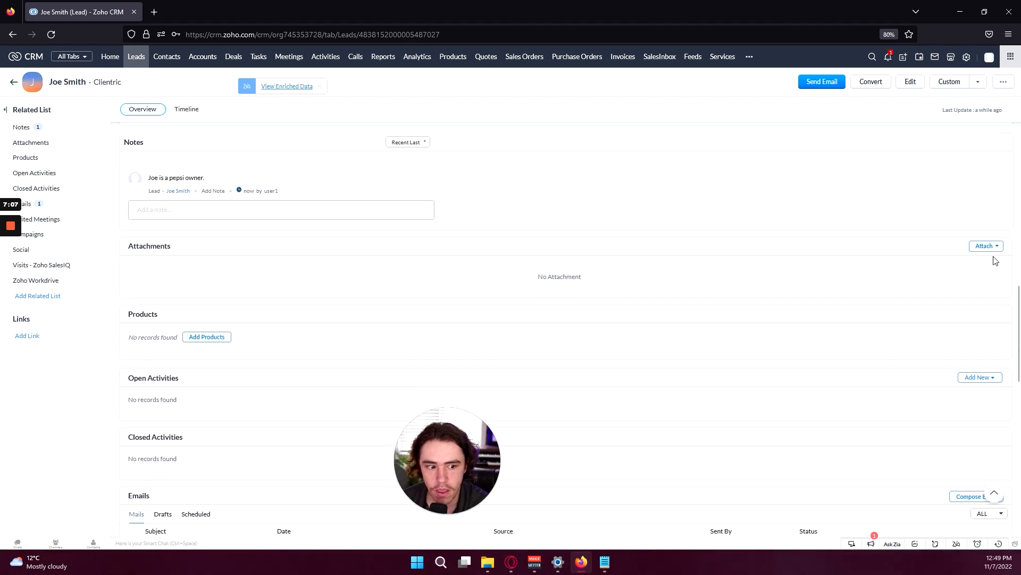
left_click(984, 246)
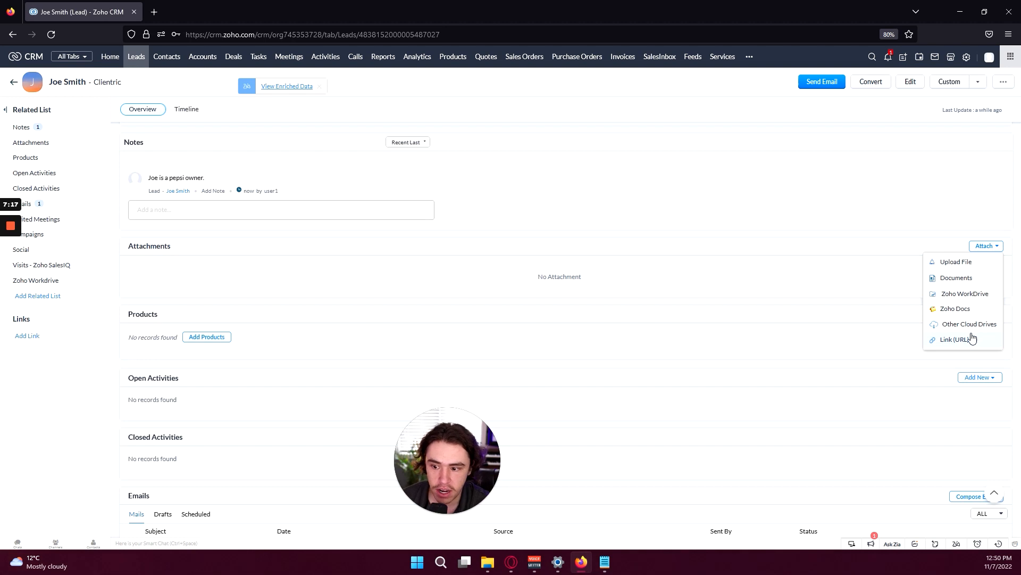
left_click(868, 242)
scroll(269, 359, "down", 1)
left_click(207, 306)
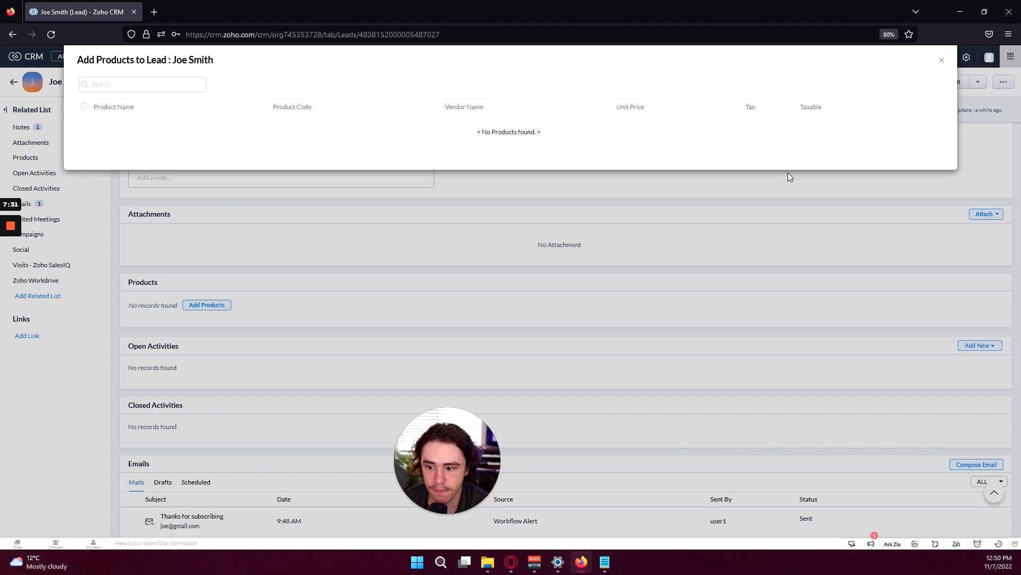
left_click(942, 63)
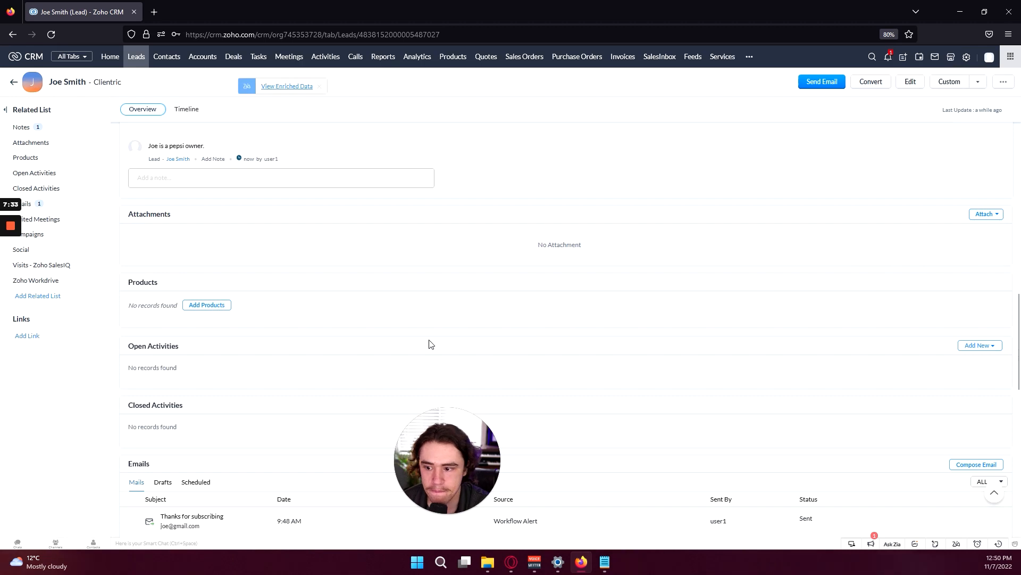
scroll(431, 344, "down", 2)
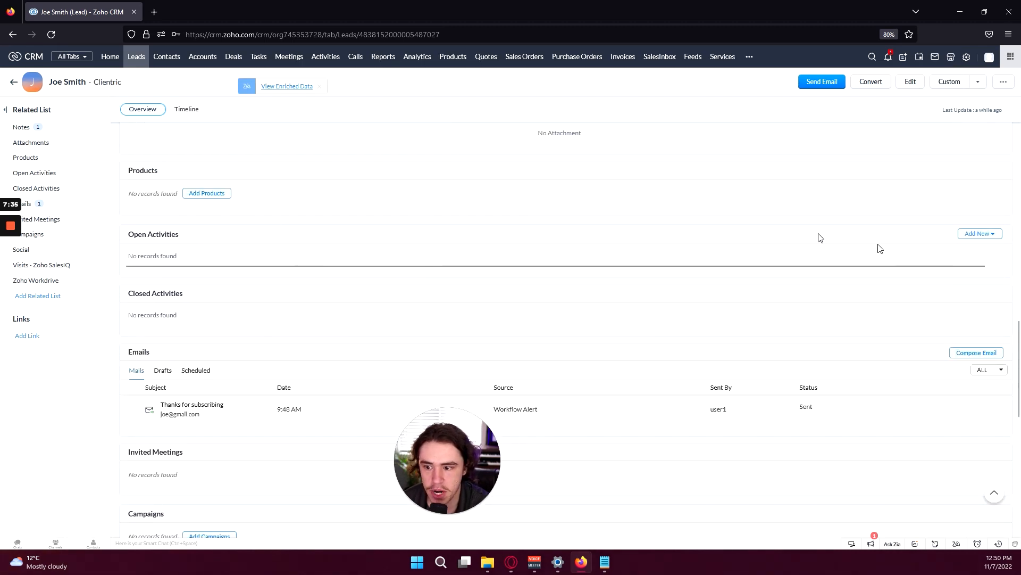
left_click(969, 237)
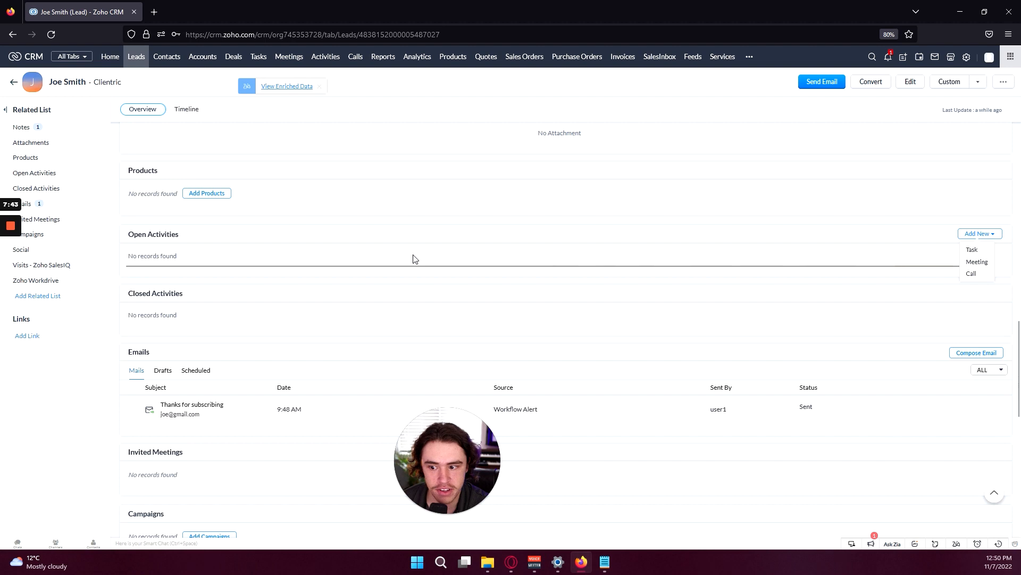
left_click(559, 310)
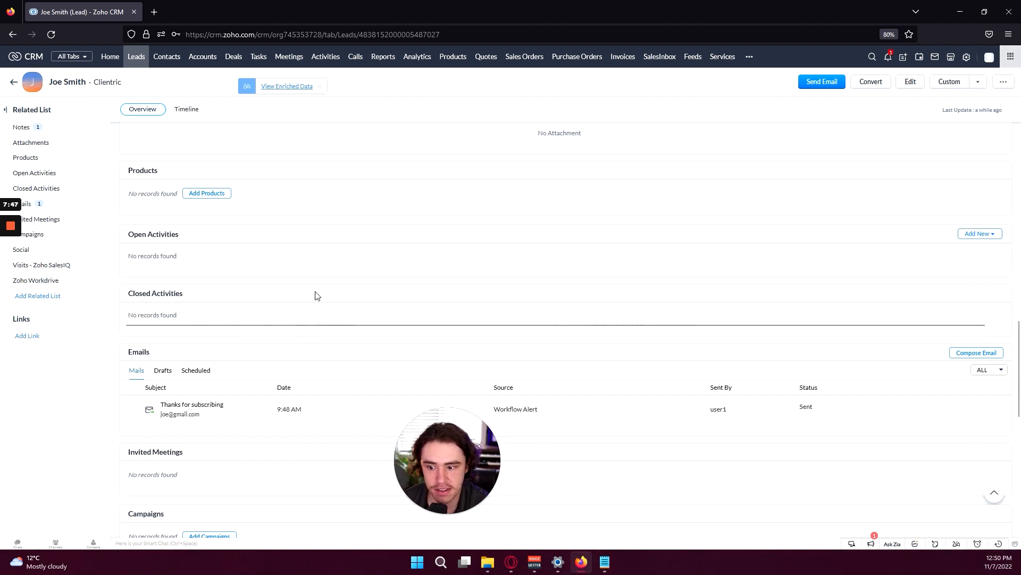
scroll(337, 292, "down", 2)
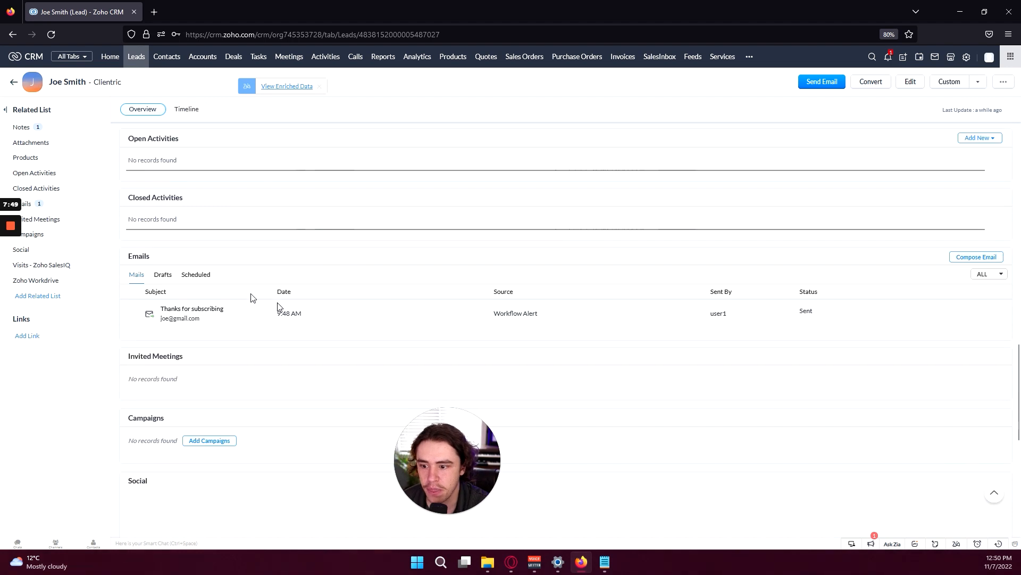
left_click_drag(125, 258, 162, 246)
left_click(164, 260)
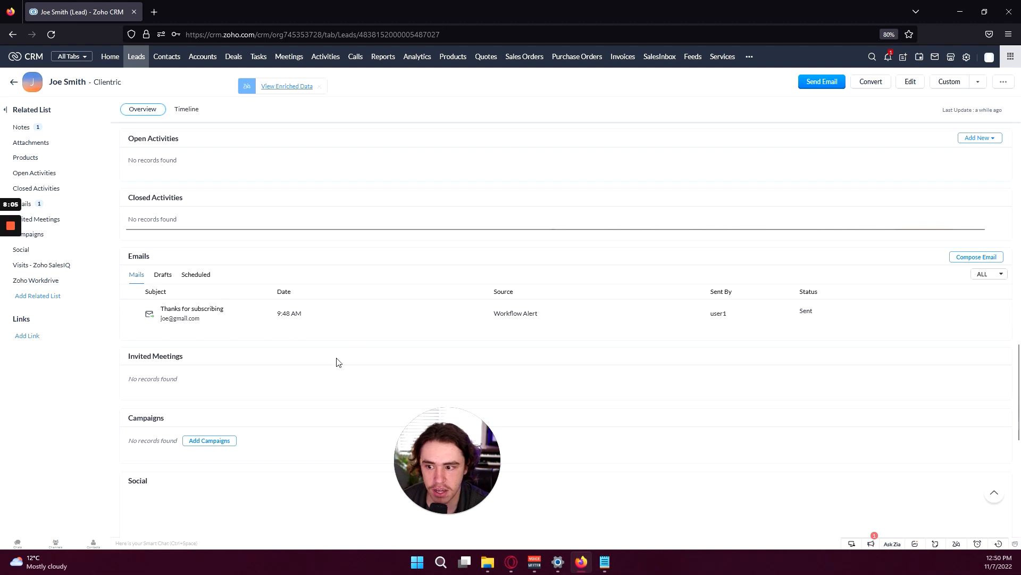
scroll(316, 303, "down", 3)
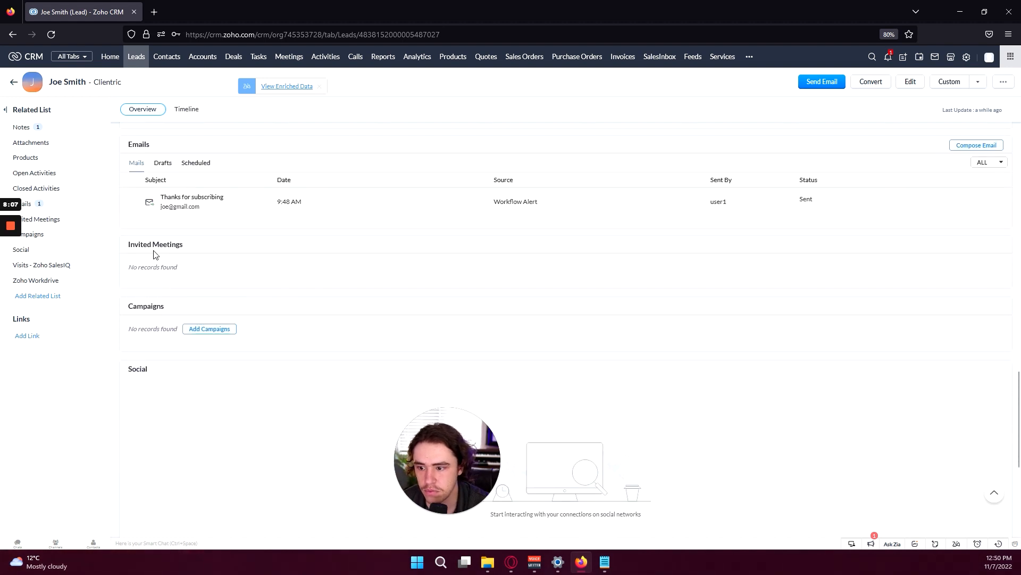
left_click_drag(144, 244, 202, 250)
left_click(212, 253)
left_click_drag(147, 267, 195, 273)
left_click(205, 272)
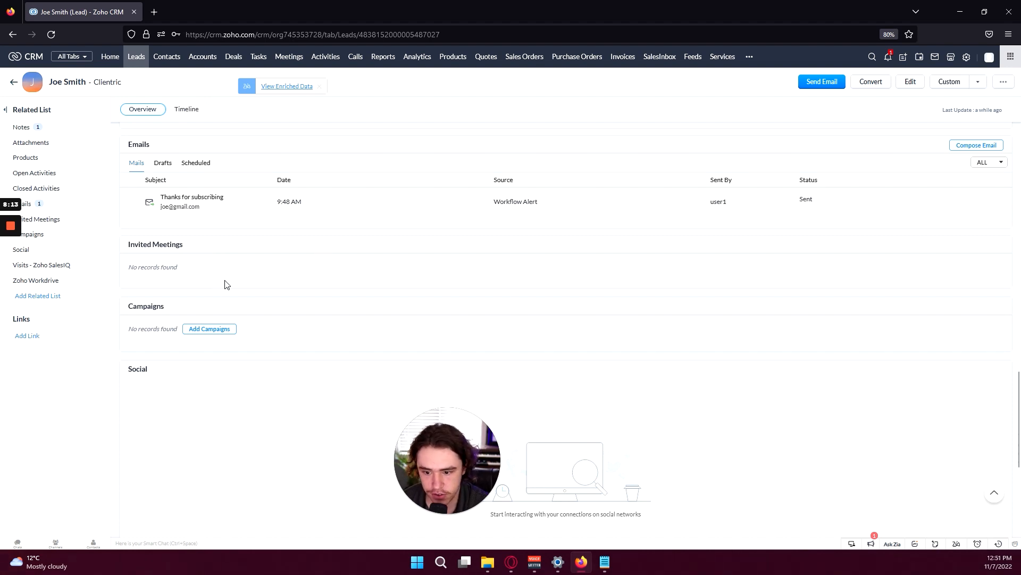
scroll(222, 290, "down", 1)
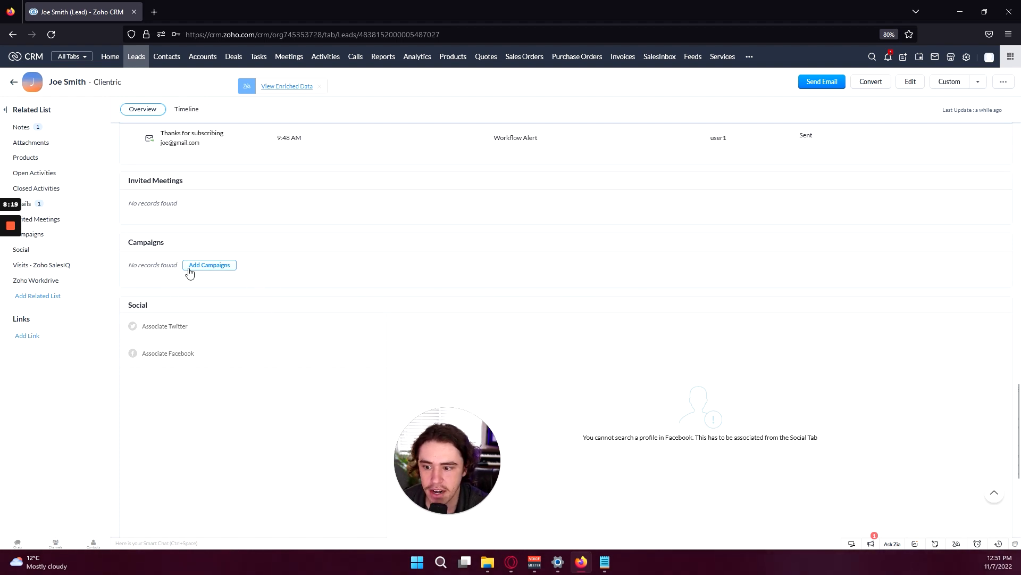
scroll(268, 277, "down", 1)
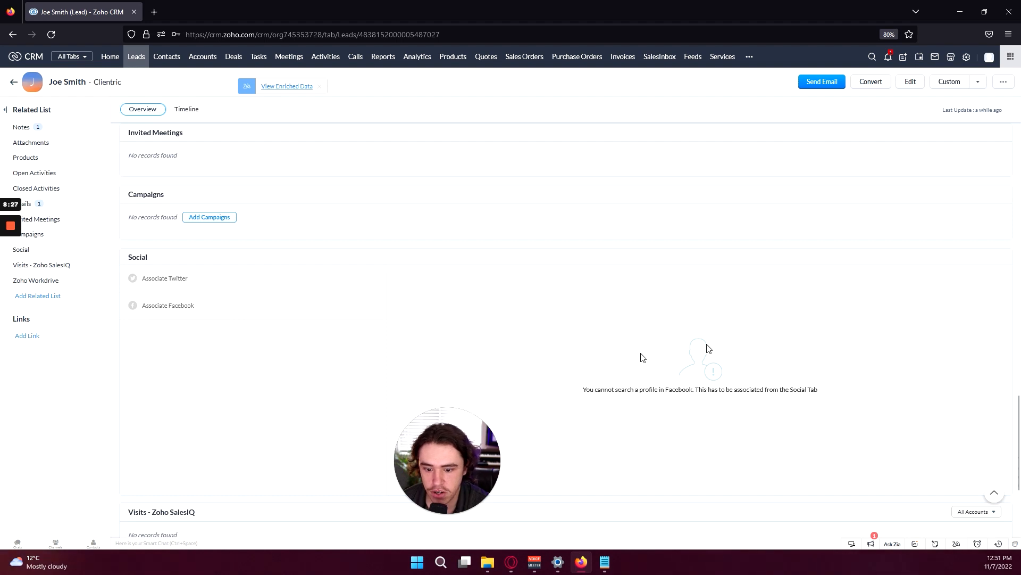
left_click_drag(608, 390, 830, 377)
left_click(832, 387)
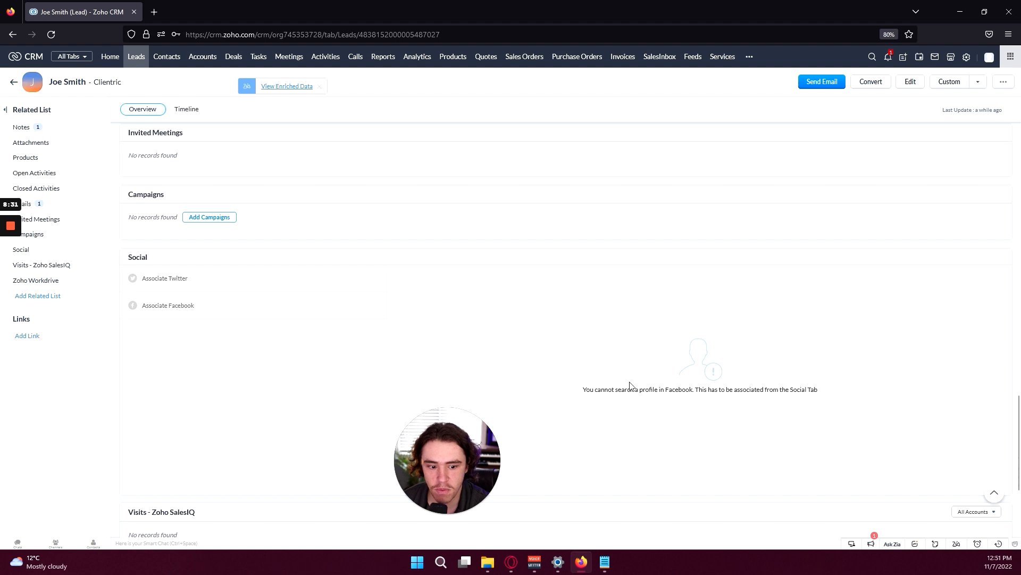
scroll(322, 354, "down", 5)
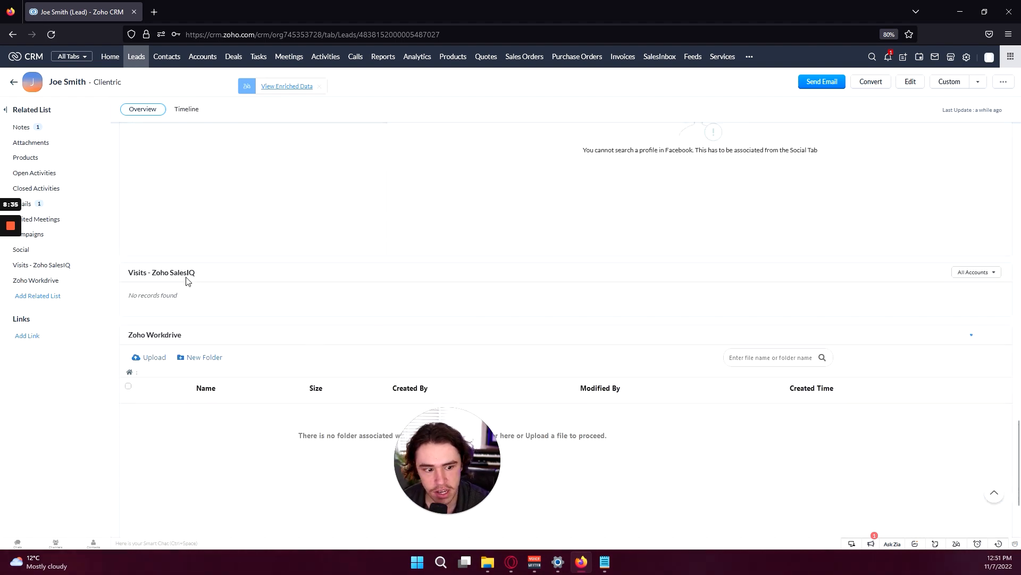
left_click_drag(209, 276, 133, 273)
left_click(211, 299)
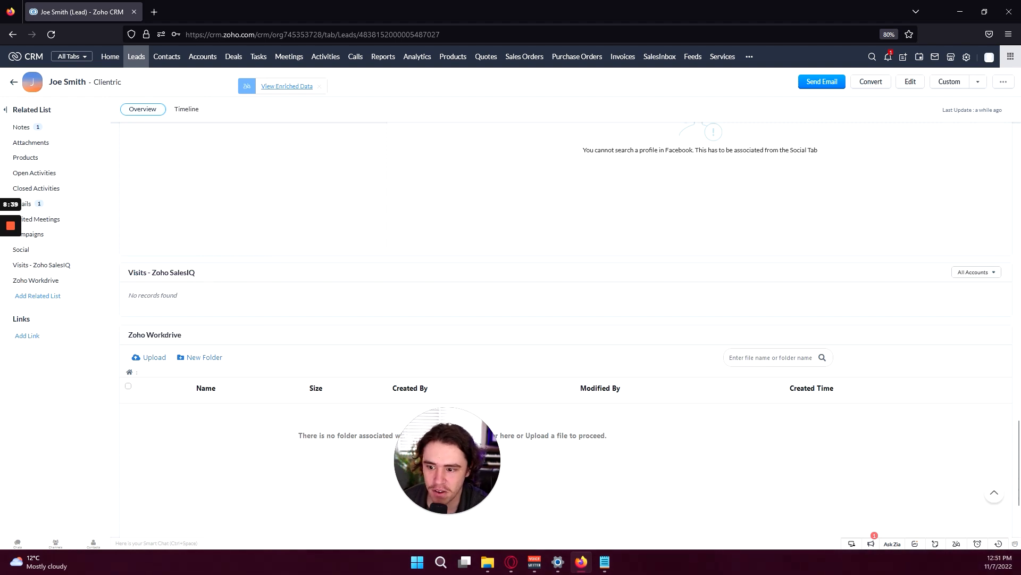
left_click_drag(150, 295, 168, 305)
left_click(174, 311)
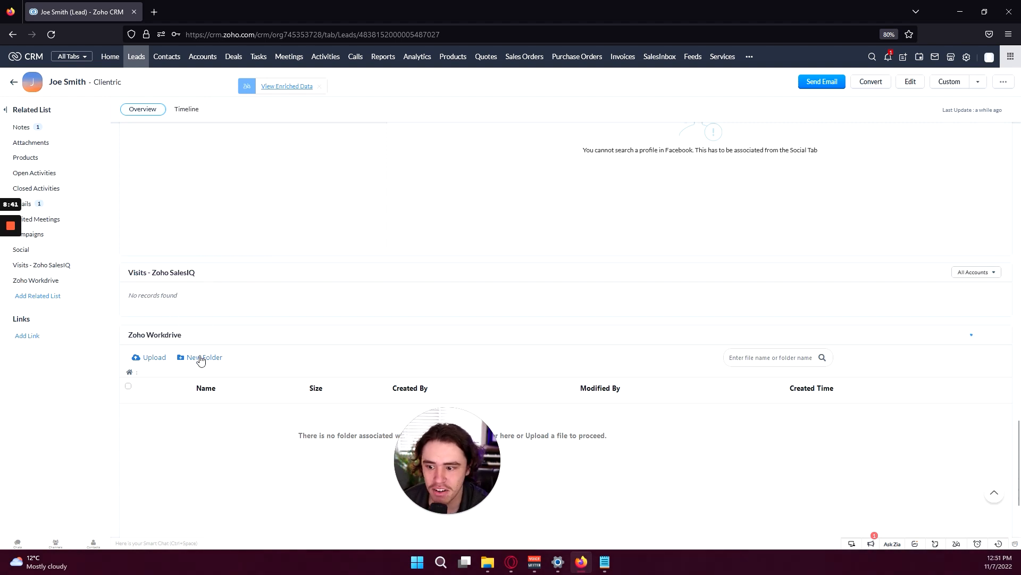
scroll(125, 238, "down", 2)
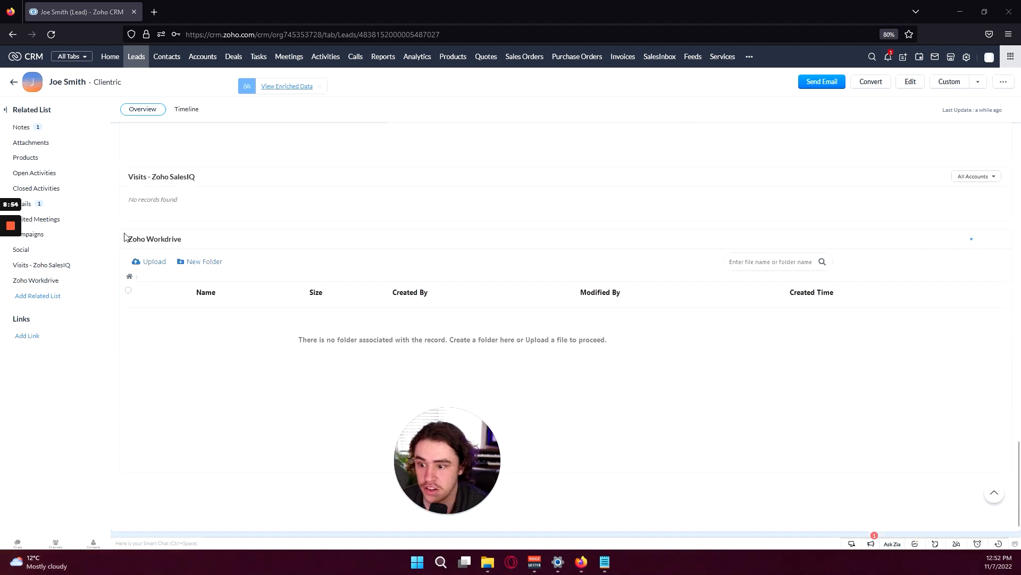
left_click_drag(124, 237, 187, 244)
left_click(187, 243)
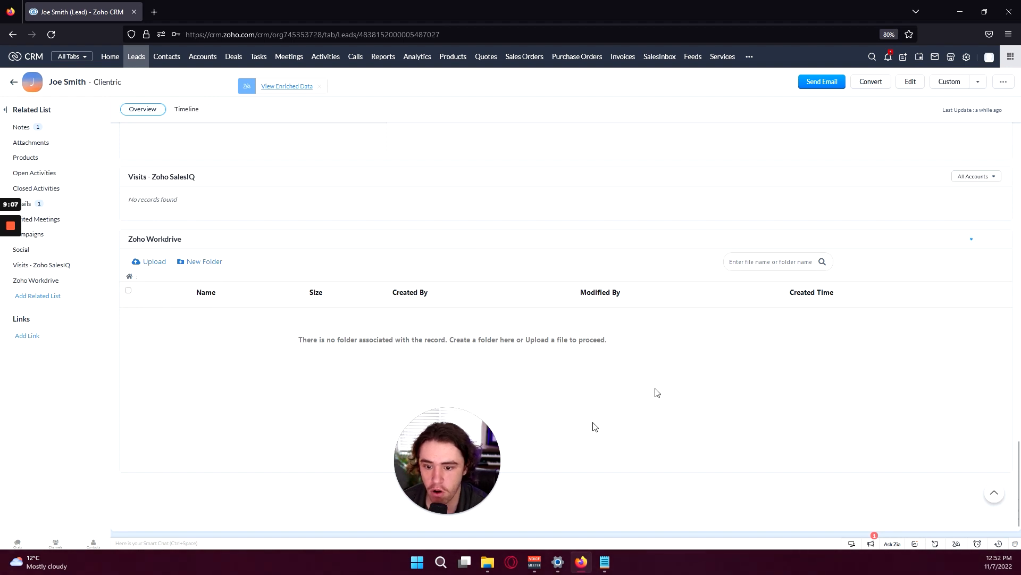
scroll(361, 357, "down", 1)
scroll(297, 357, "up", 20)
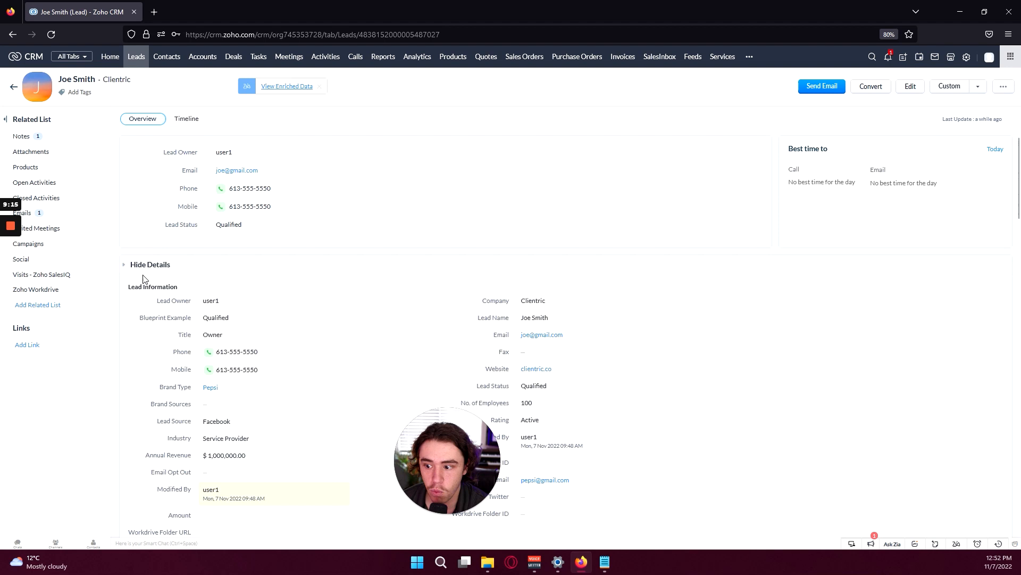
left_click(13, 87)
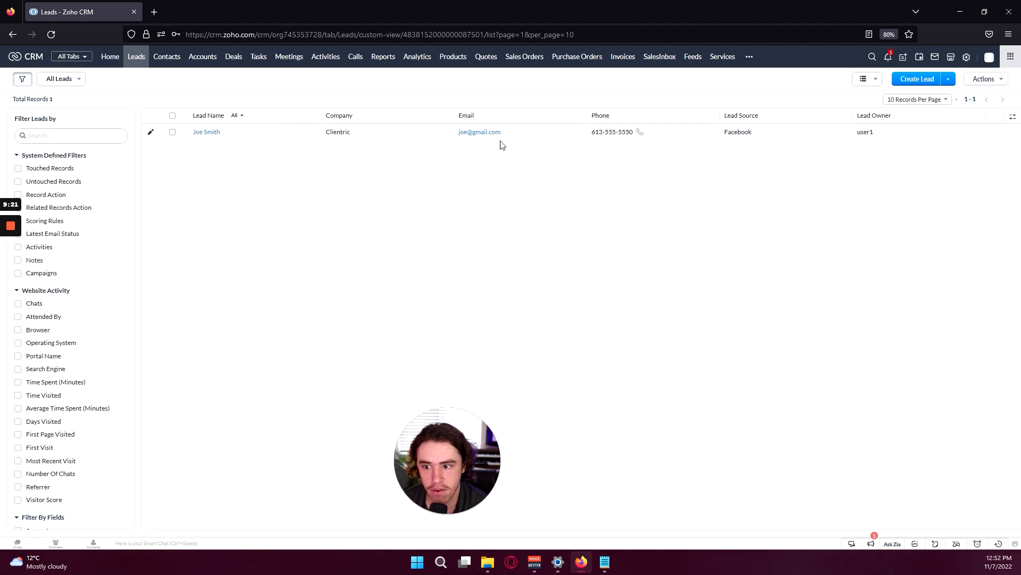
left_click(261, 133)
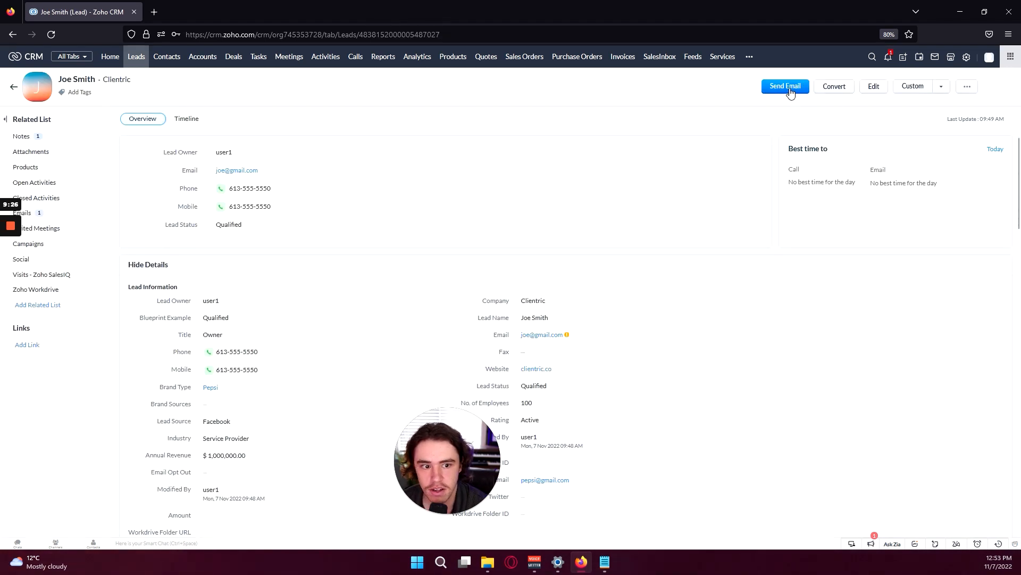
Send the lead an email with subject 'Thank you for your business.', a greeting and a short thank-you body
left_click(770, 87)
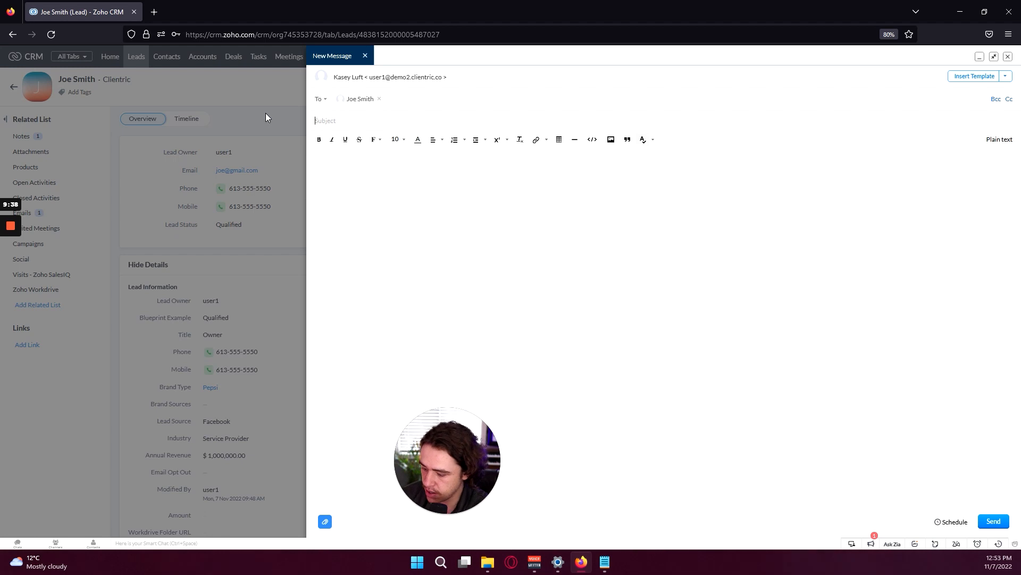
type("Thank you fo")
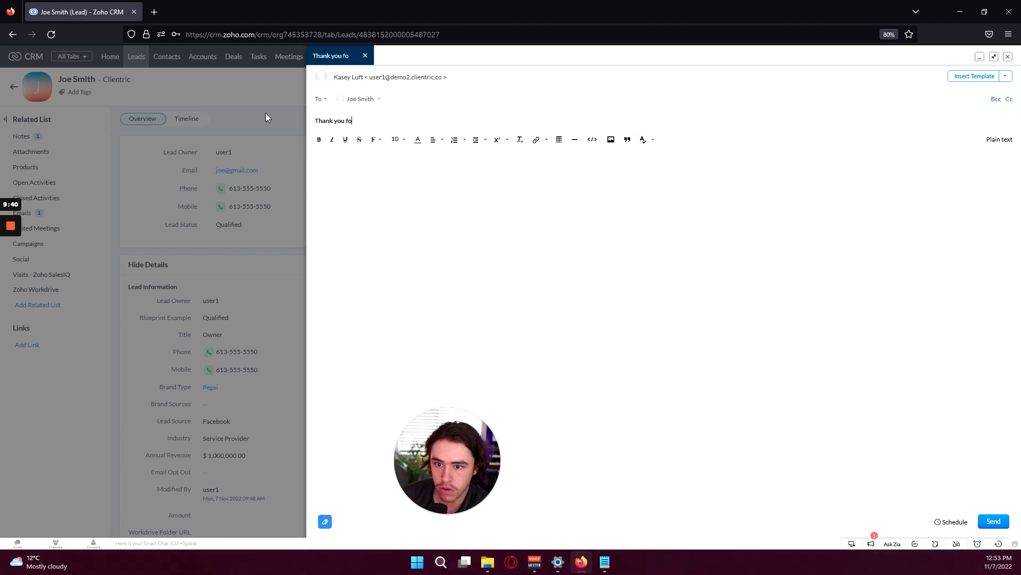
type("r your busines")
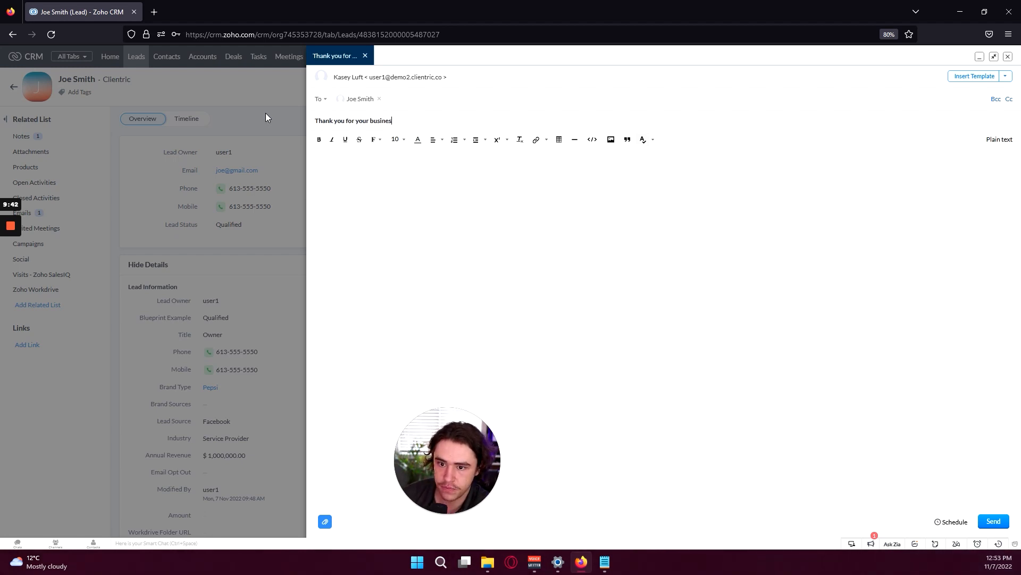
type("s.")
key("Tab")
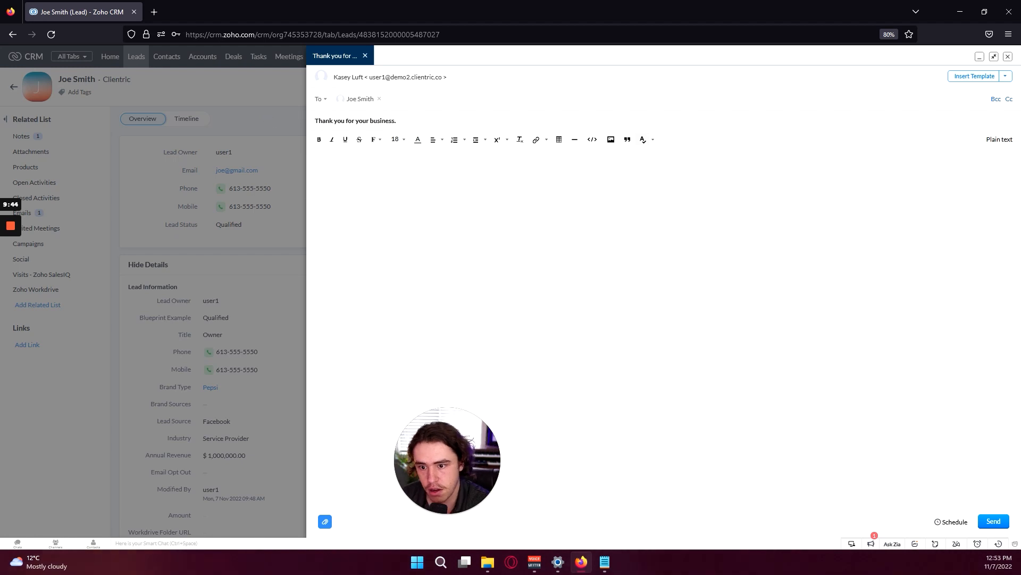
type("Hi Joe,")
key("Return")
type("Just wanted to take a second to say thank you for your business!")
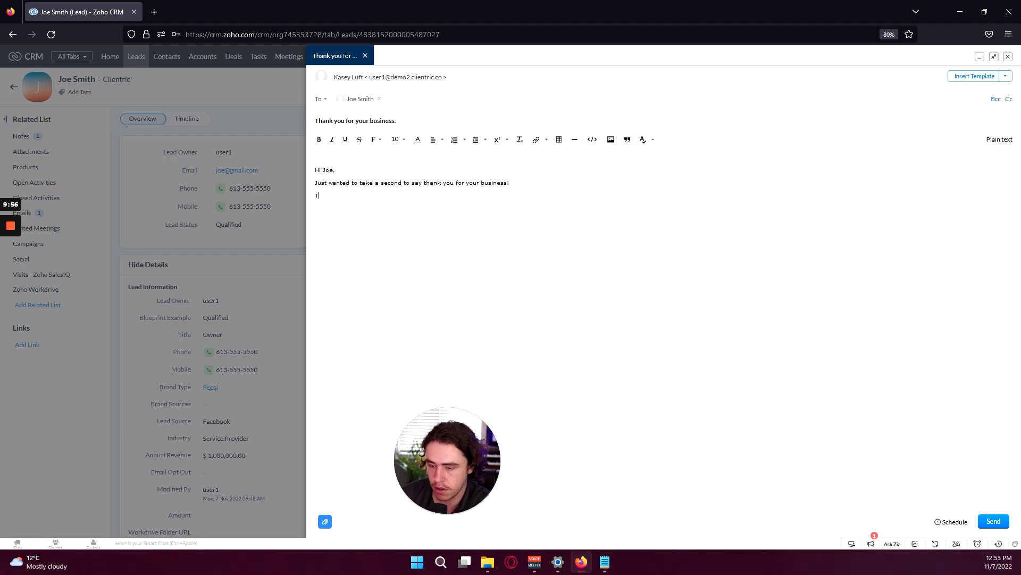
type("s,")
key("Return")
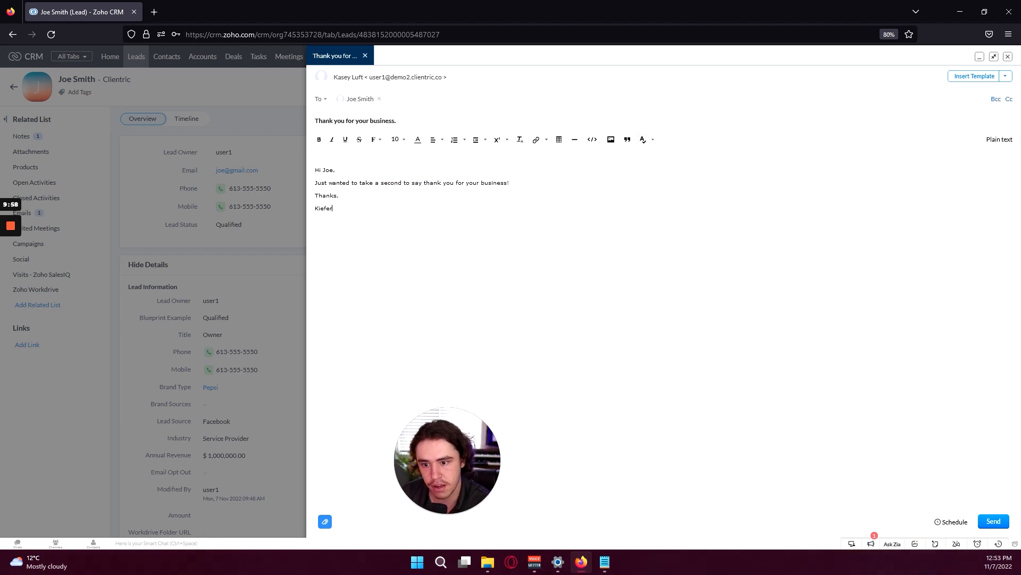
left_click(994, 520)
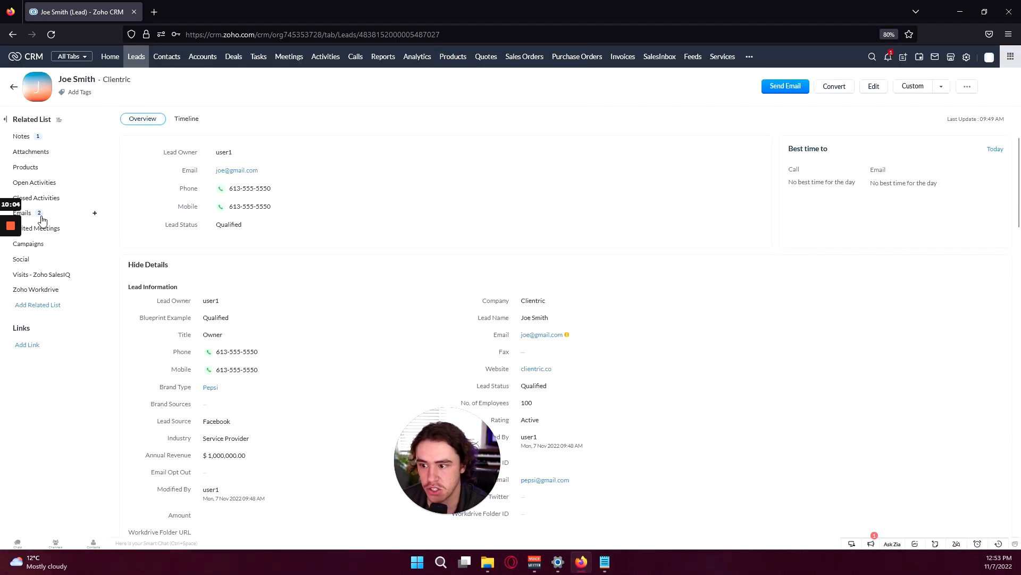
Open the sent 'Thank you for your business.' email from the Emails list, review it, then close it
left_click(41, 216)
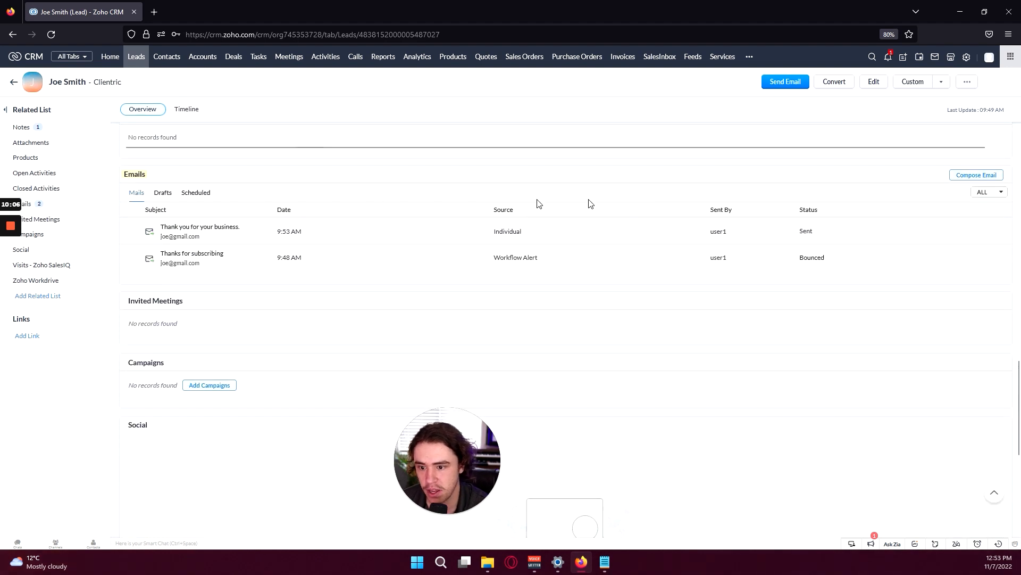
left_click(183, 227)
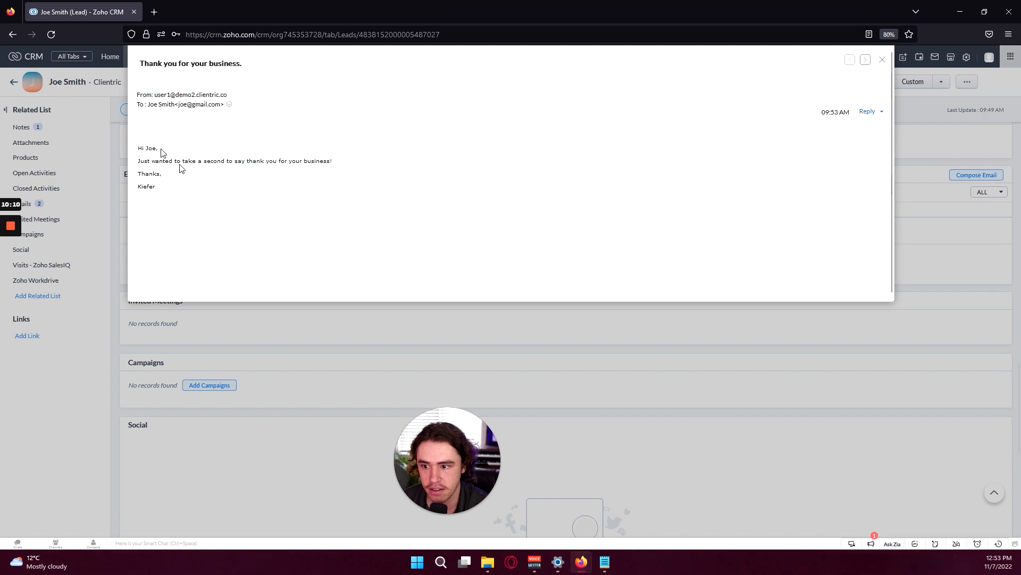
left_click_drag(149, 141, 303, 202)
left_click(330, 192)
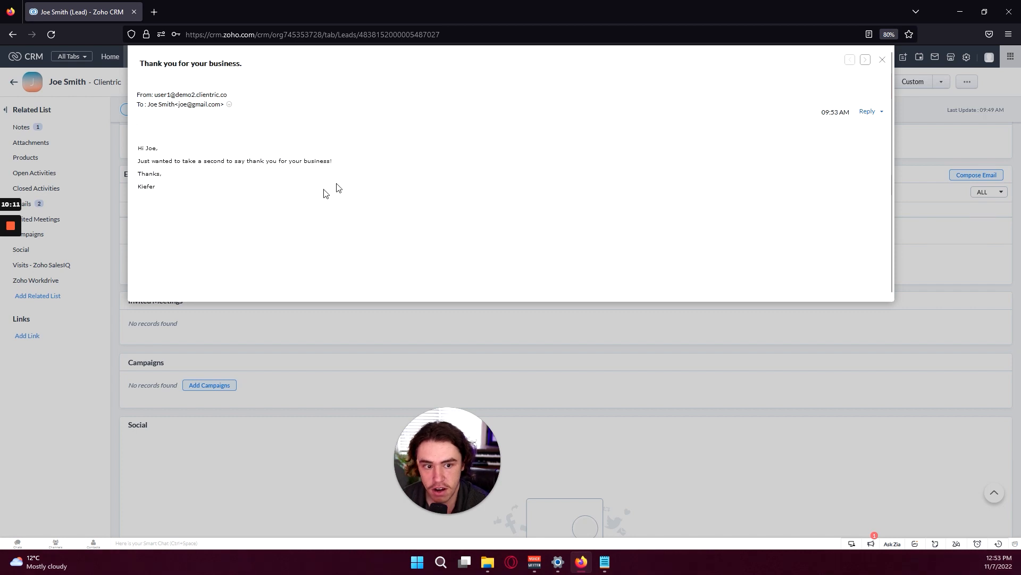
left_click(881, 61)
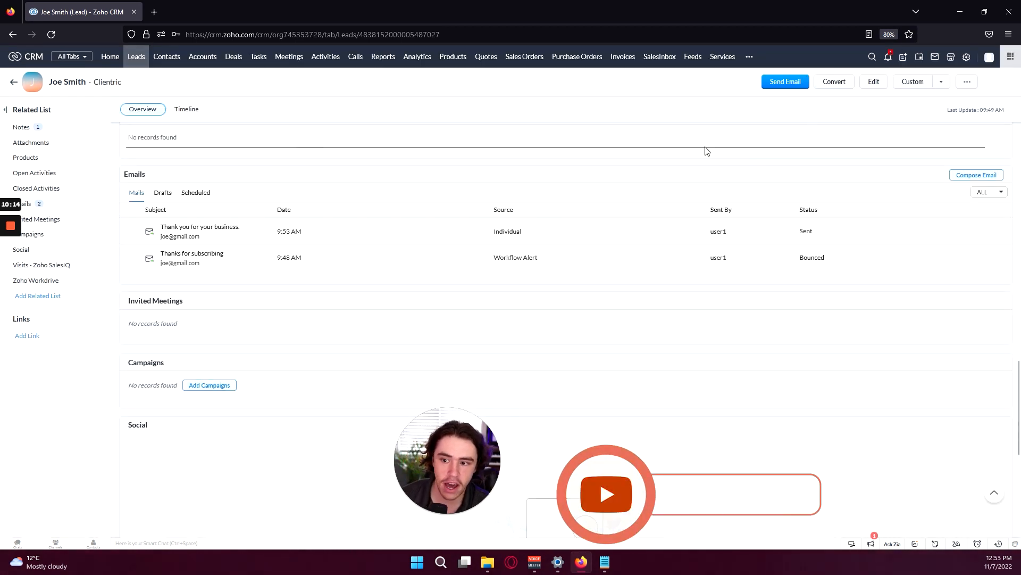